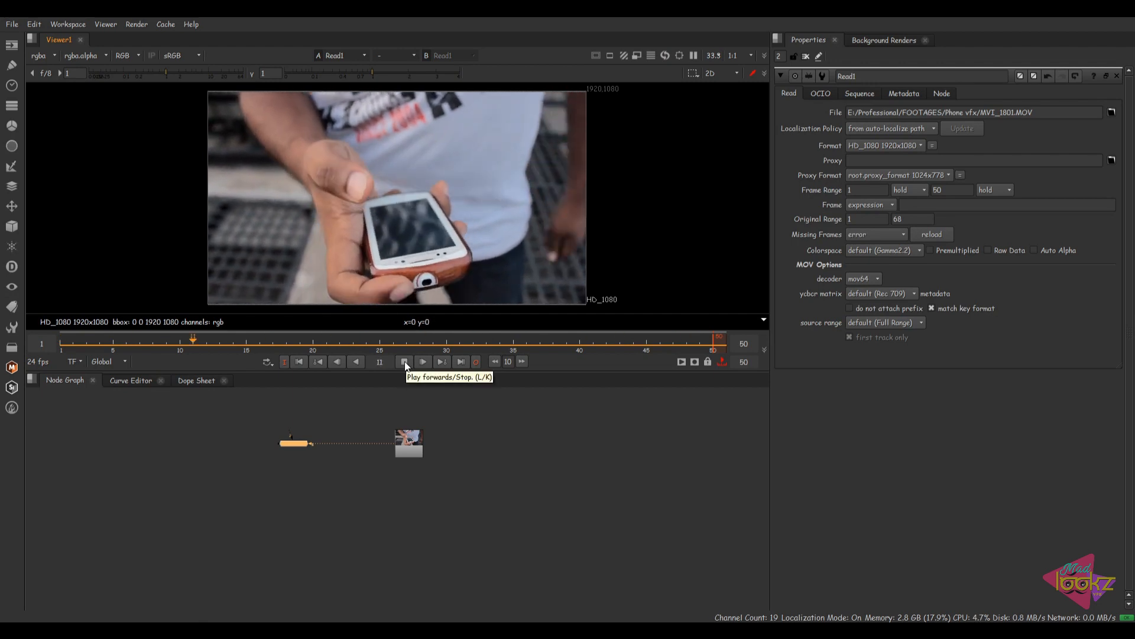
Play the phone footage and examine the edges and motion of the phone screen up close.
{"action": "left_click", "coordinate": [405, 361]}
{"action": "scroll", "coordinate": [402, 256], "scroll_direction": "up", "scroll_amount": 5}
{"action": "scroll", "coordinate": [405, 243], "scroll_direction": "up", "scroll_amount": 1}
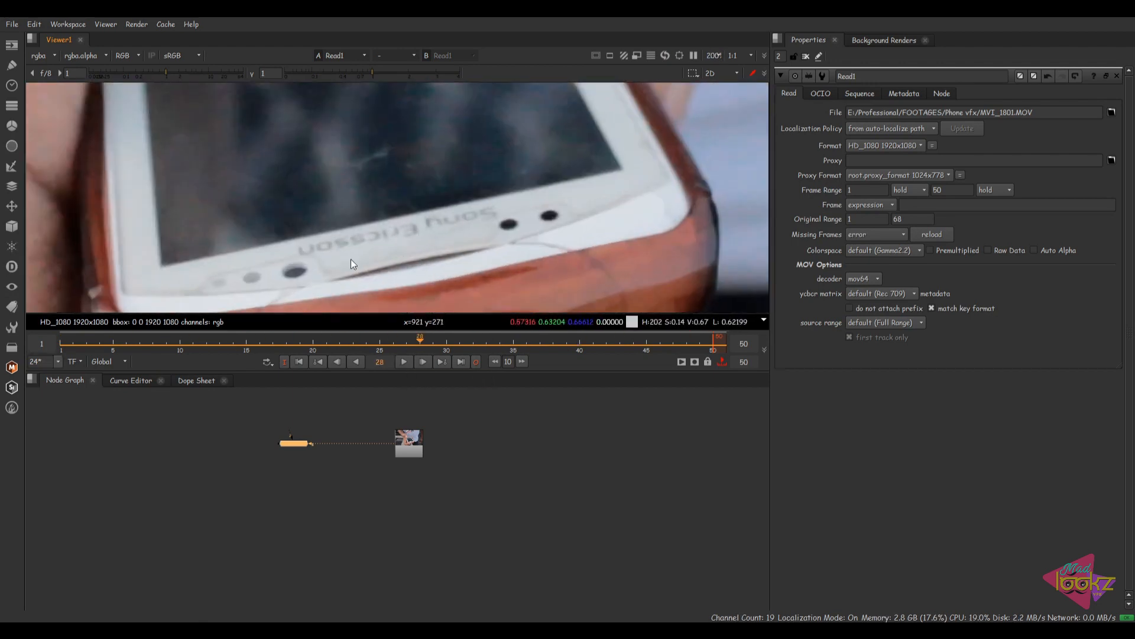
{"action": "left_click", "coordinate": [405, 361]}
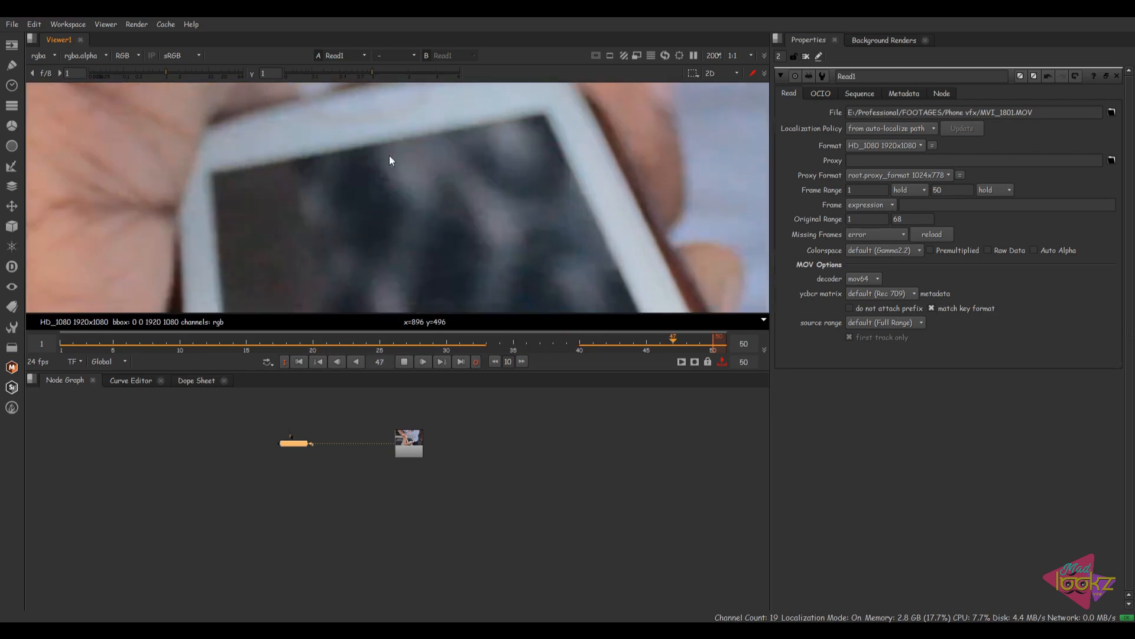
{"action": "key", "text": "k"}
Add a Tracker node to the phone footage, place it beside the Read node, and clear its label.
{"action": "left_click", "coordinate": [421, 457]}
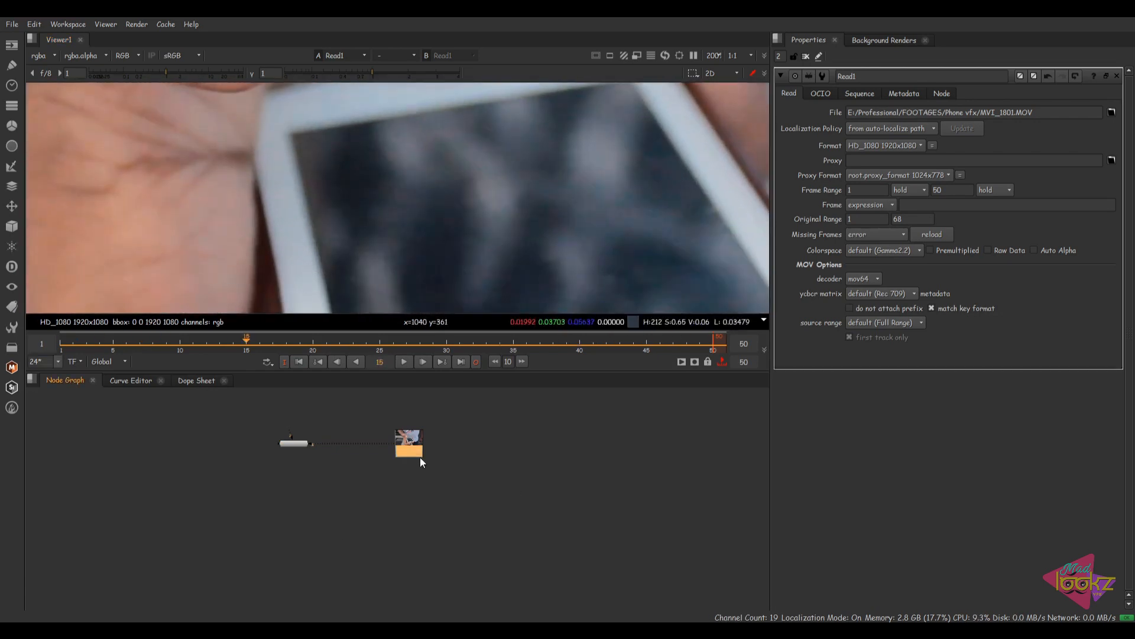
{"action": "key", "text": "Tab"}
{"action": "type", "text": "tra"}
{"action": "key", "text": "Return"}
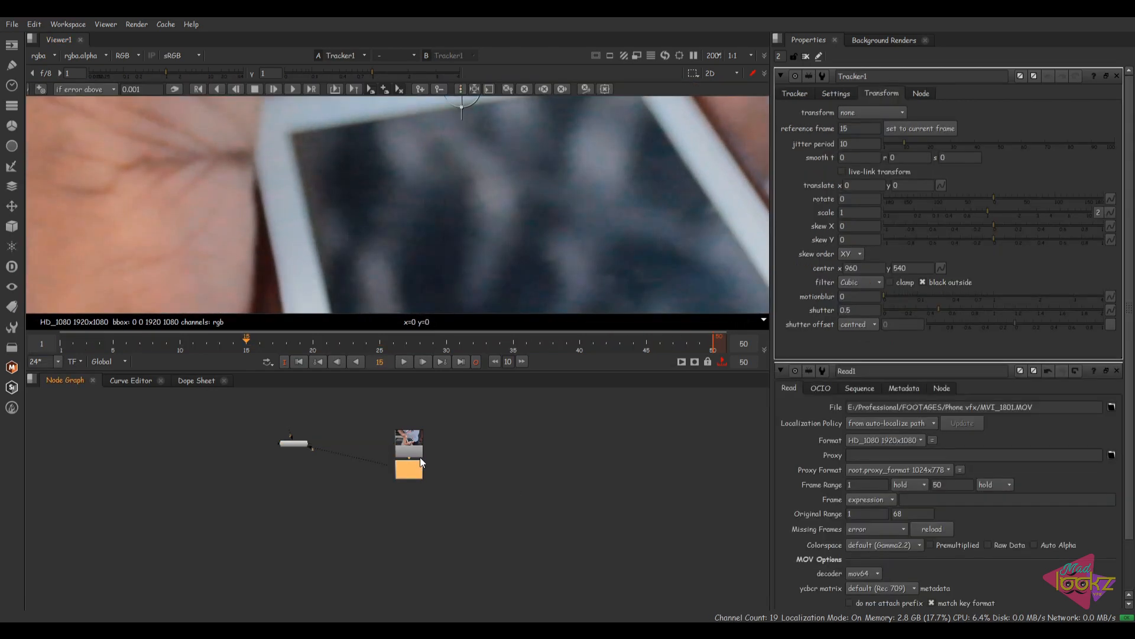
{"action": "left_click_drag", "start_coordinate": [478, 453], "coordinate": [480, 447]}
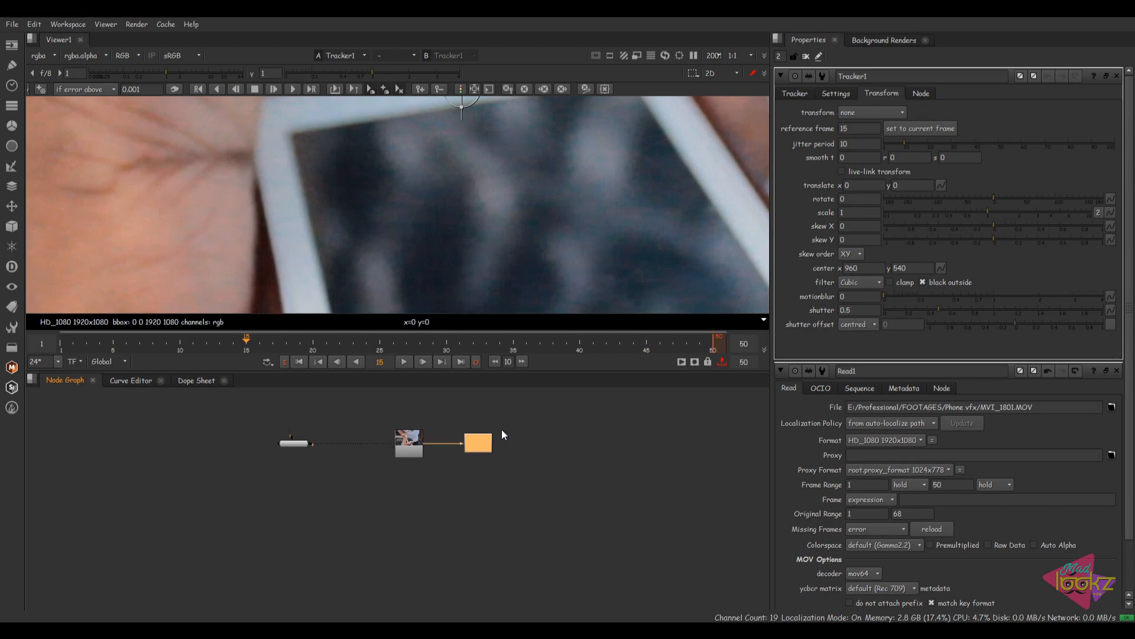
{"action": "left_click", "coordinate": [921, 93]}
{"action": "key", "text": "ctrl+a"}
{"action": "key", "text": "BackSpace"}
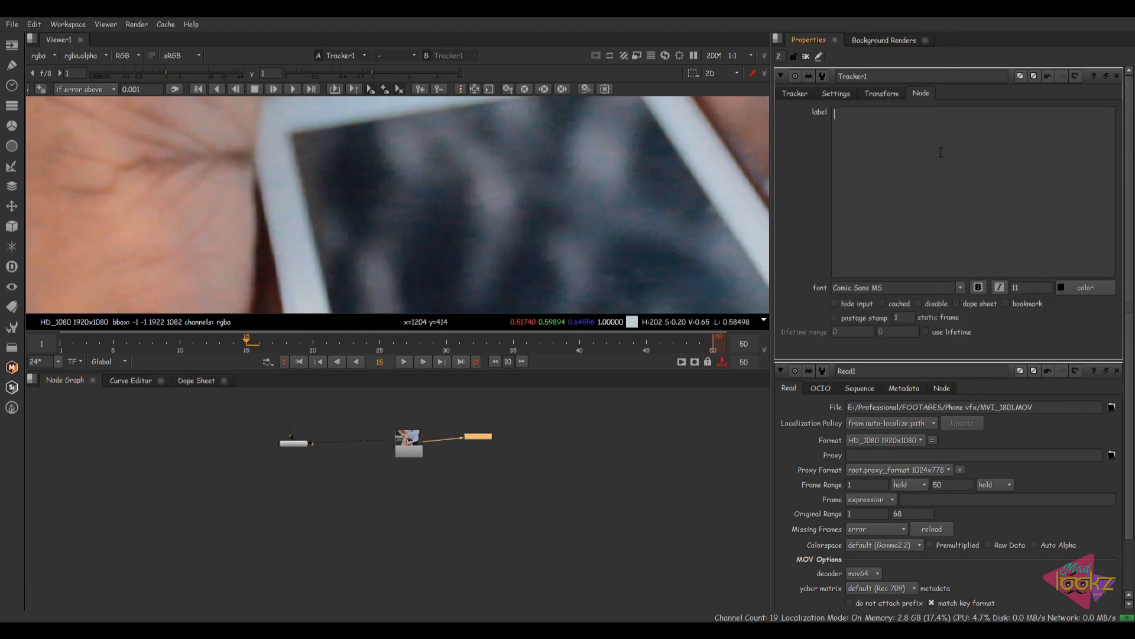
{"action": "left_click_drag", "start_coordinate": [481, 436], "coordinate": [481, 442]}
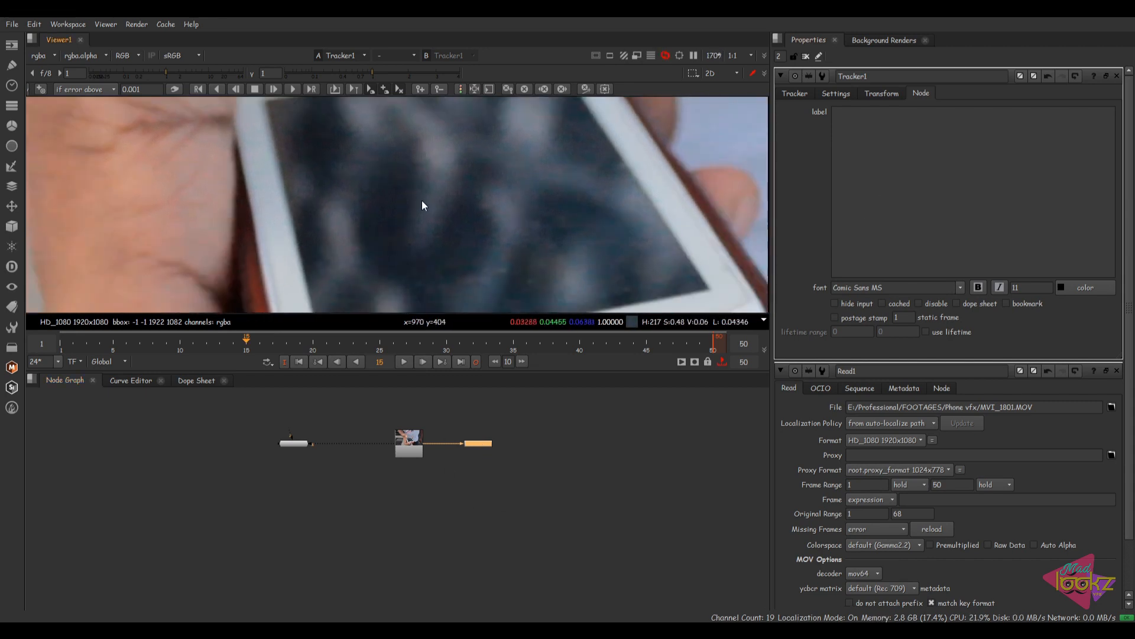
Go to frame 49 and place four track points, one on each corner of the phone screen.
{"action": "key", "text": "f"}
{"action": "scroll", "coordinate": [395, 237], "scroll_direction": "up", "scroll_amount": 3}
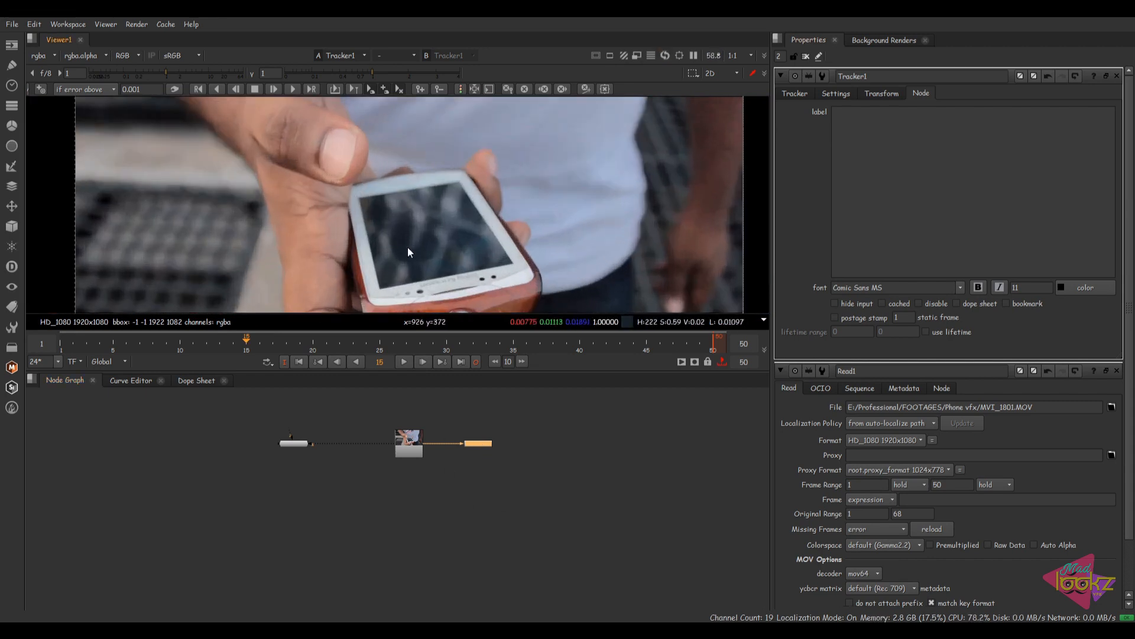
{"action": "left_click", "coordinate": [699, 347]}
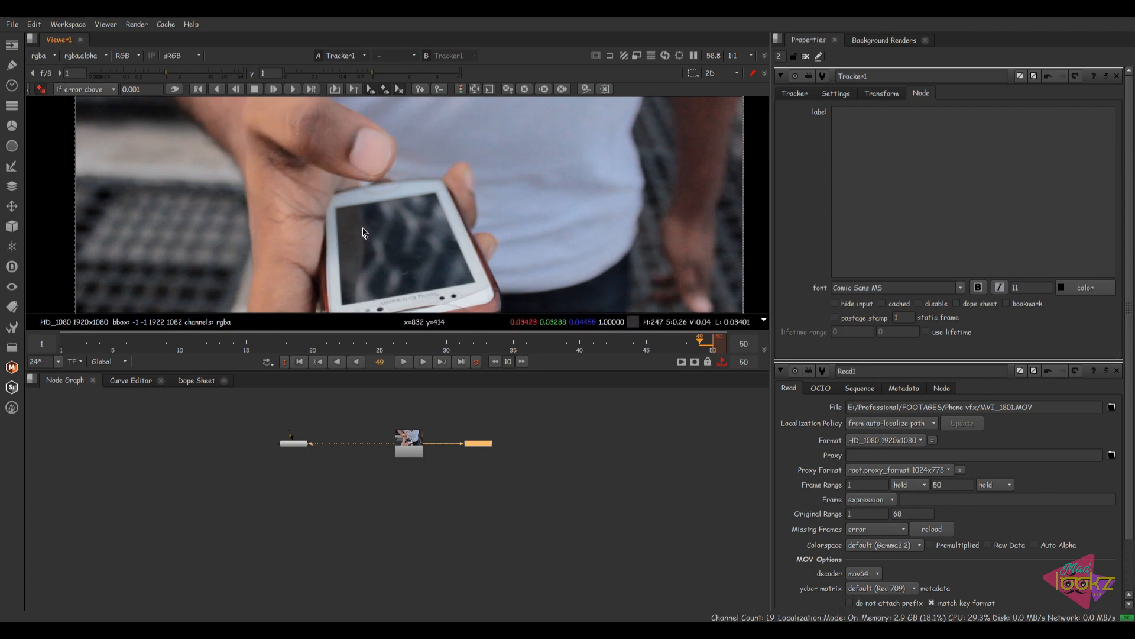
{"action": "scroll", "coordinate": [340, 207], "scroll_direction": "up", "scroll_amount": 2}
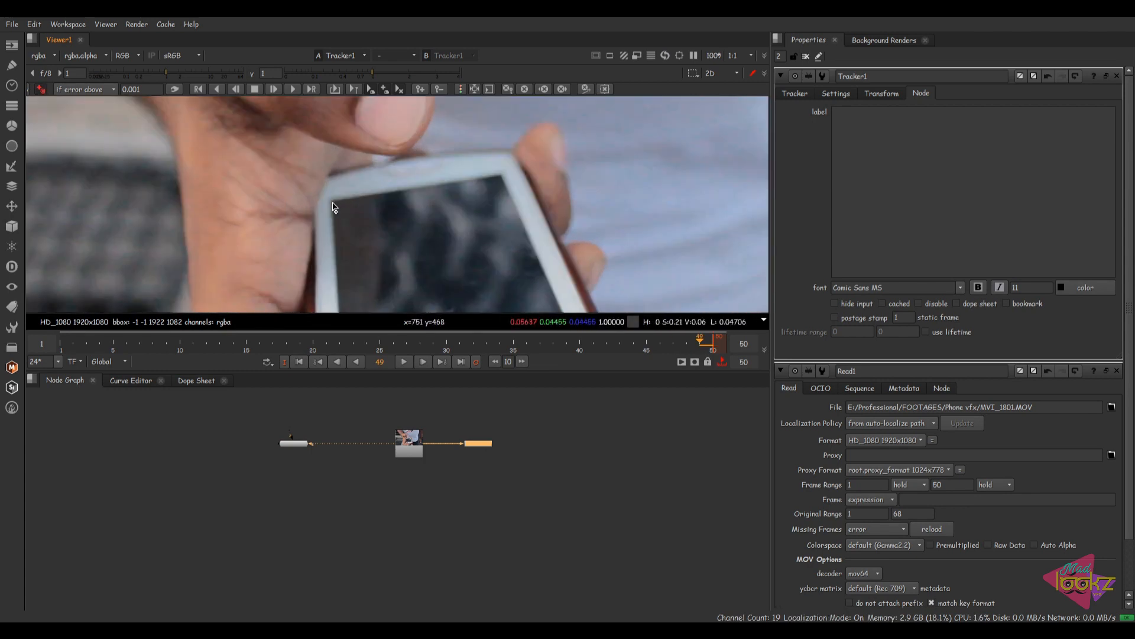
{"action": "left_click", "coordinate": [333, 202], "text": "ctrl+alt"}
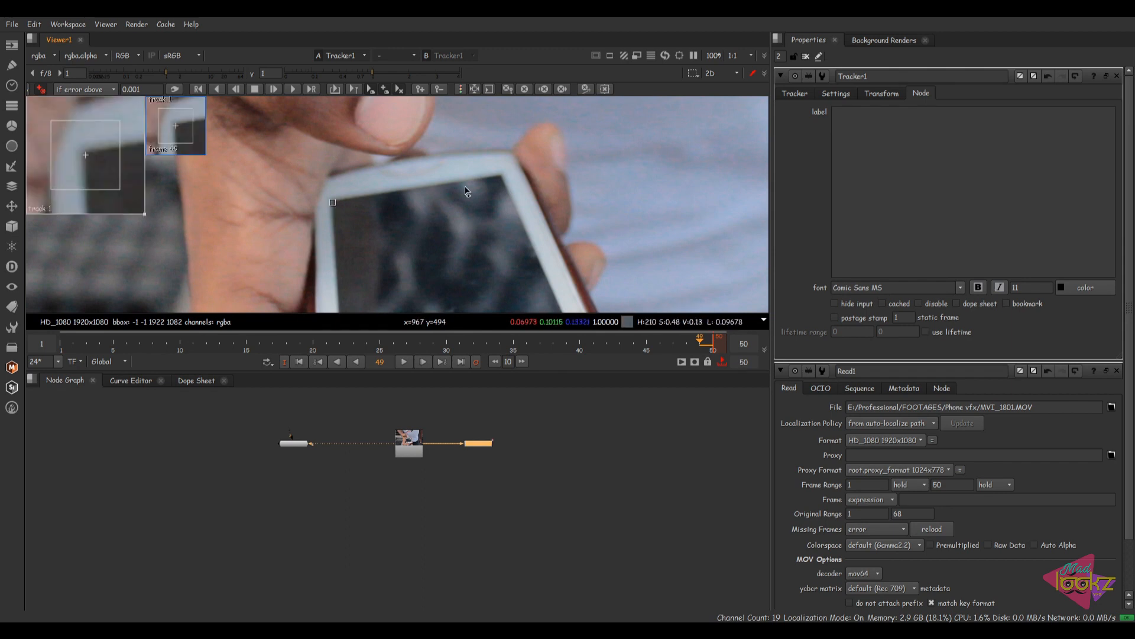
{"action": "left_click", "coordinate": [502, 175], "text": "ctrl+alt"}
{"action": "middle_click_drag", "start_coordinate": [533, 235], "coordinate": [507, 147]}
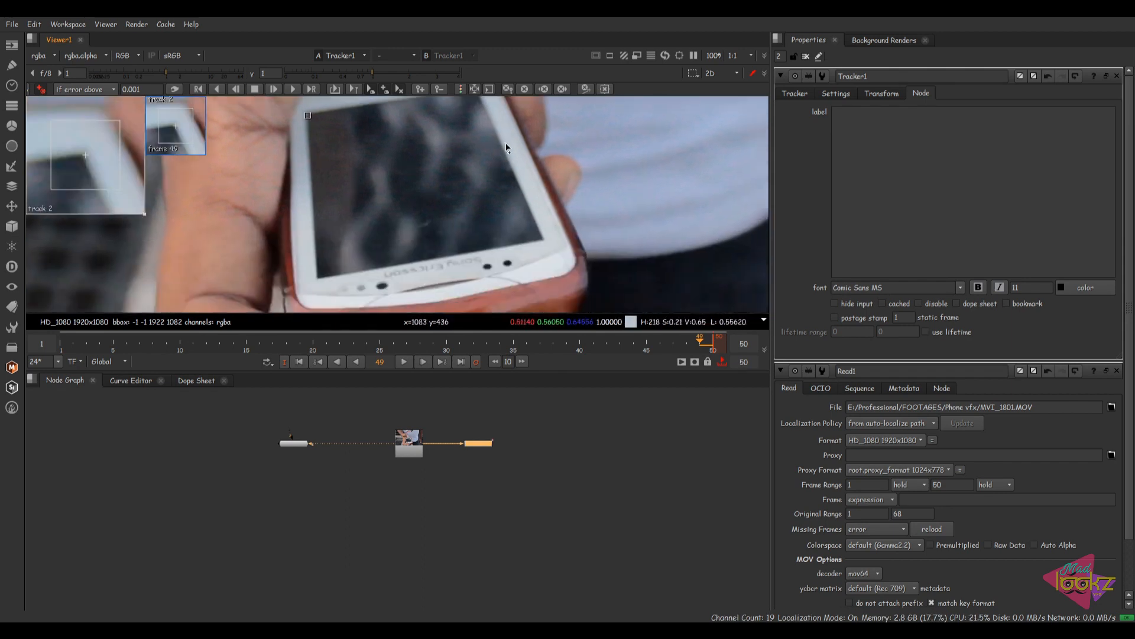
{"action": "left_click", "coordinate": [542, 241], "text": "ctrl+alt"}
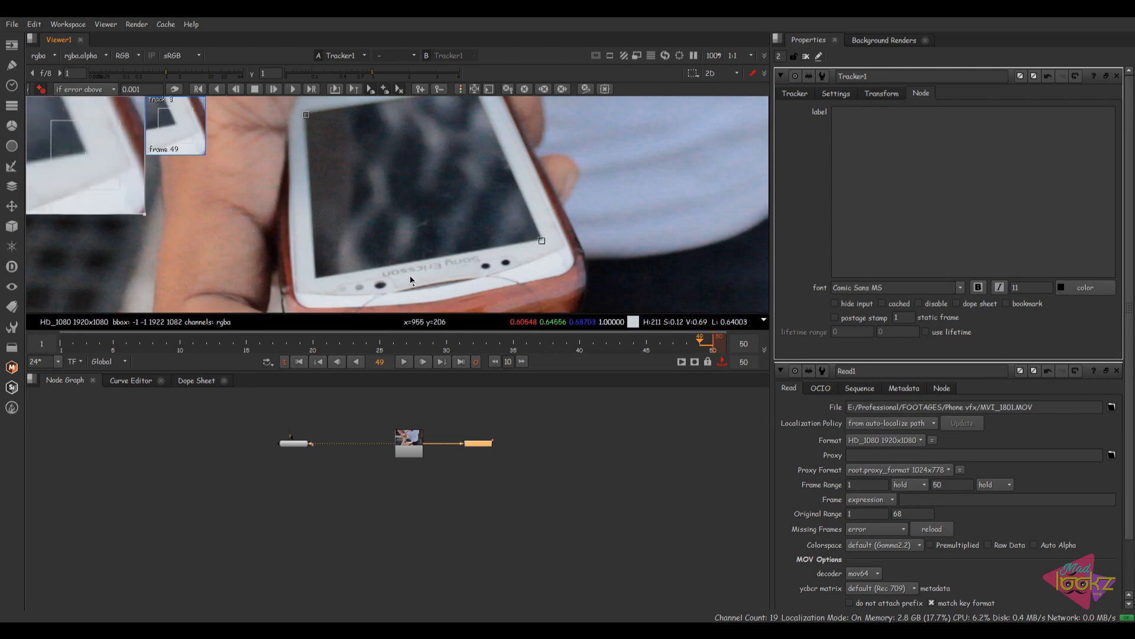
{"action": "left_click", "coordinate": [318, 279], "text": "ctrl+alt"}
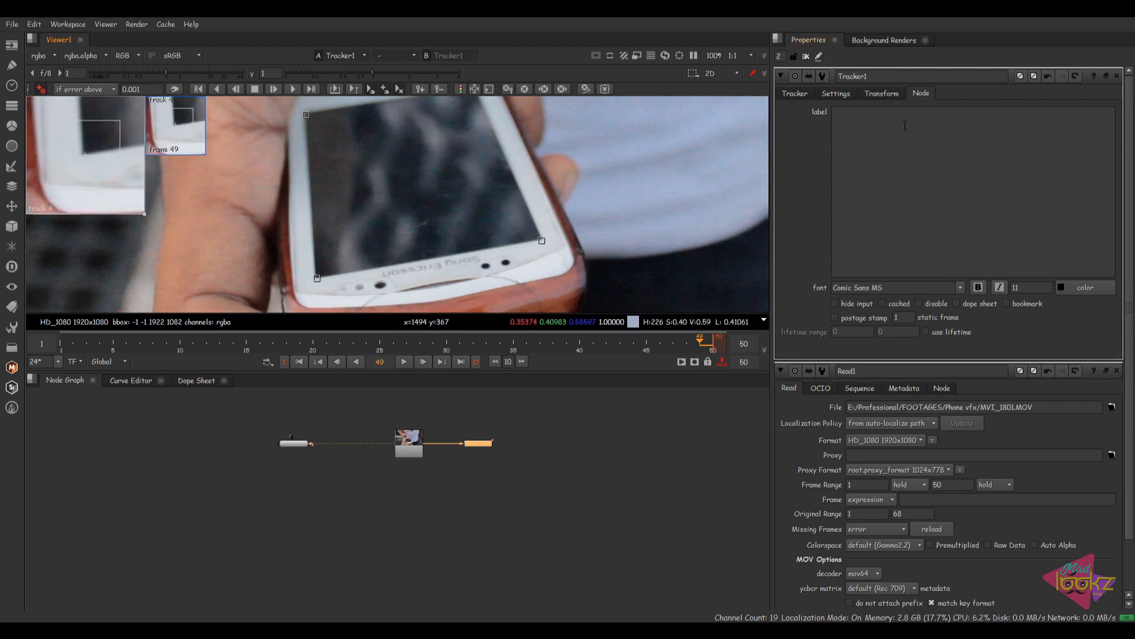
Enable translate, rotate and scale (T, R, S) for all four tracks.
{"action": "left_click", "coordinate": [790, 91]}
{"action": "left_click_drag", "start_coordinate": [826, 133], "coordinate": [846, 172]}
{"action": "left_click", "coordinate": [1001, 171]}
{"action": "left_click", "coordinate": [1001, 158]}
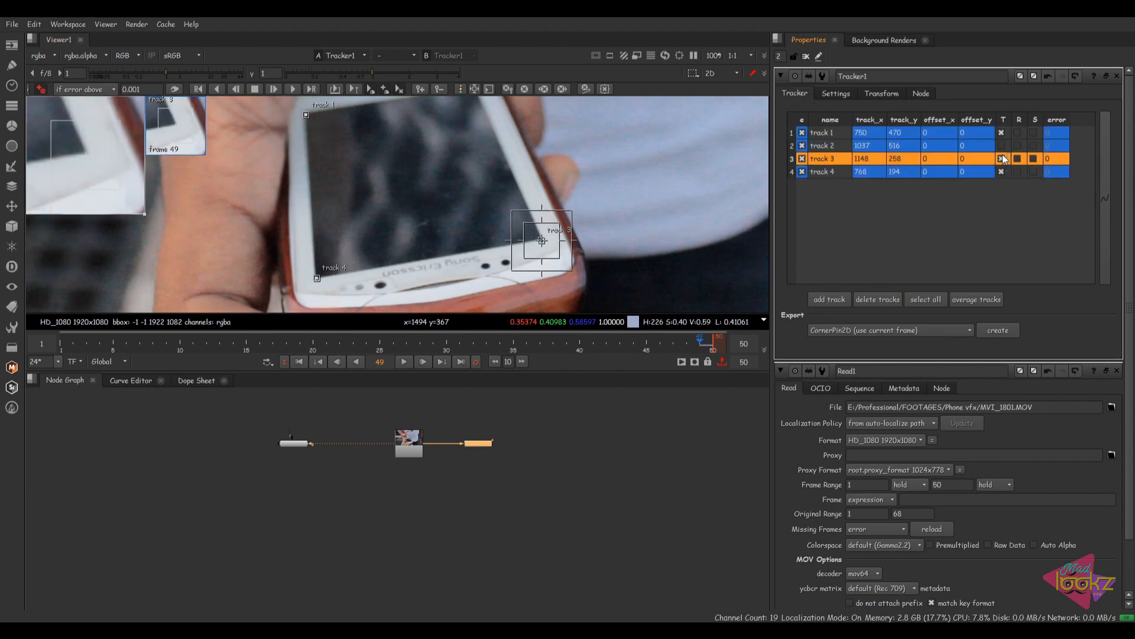
{"action": "left_click", "coordinate": [1001, 146]}
{"action": "left_click", "coordinate": [1015, 133]}
{"action": "left_click", "coordinate": [1017, 145]}
{"action": "left_click", "coordinate": [1018, 133]}
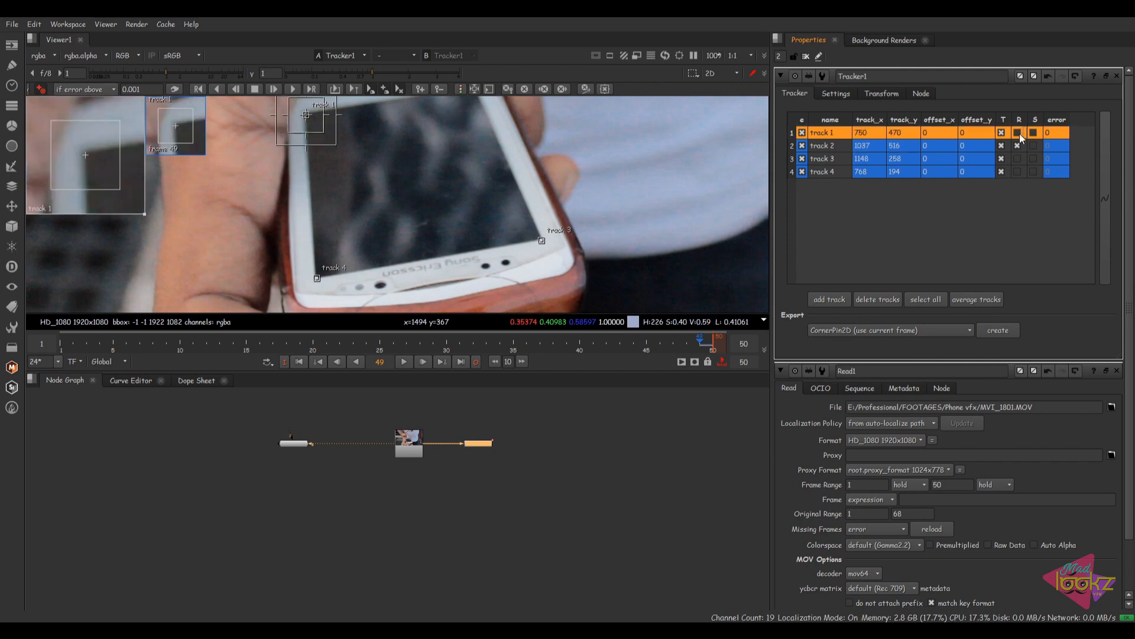
{"action": "left_click", "coordinate": [1034, 133]}
{"action": "left_click", "coordinate": [1034, 146]}
{"action": "left_click", "coordinate": [1034, 159]}
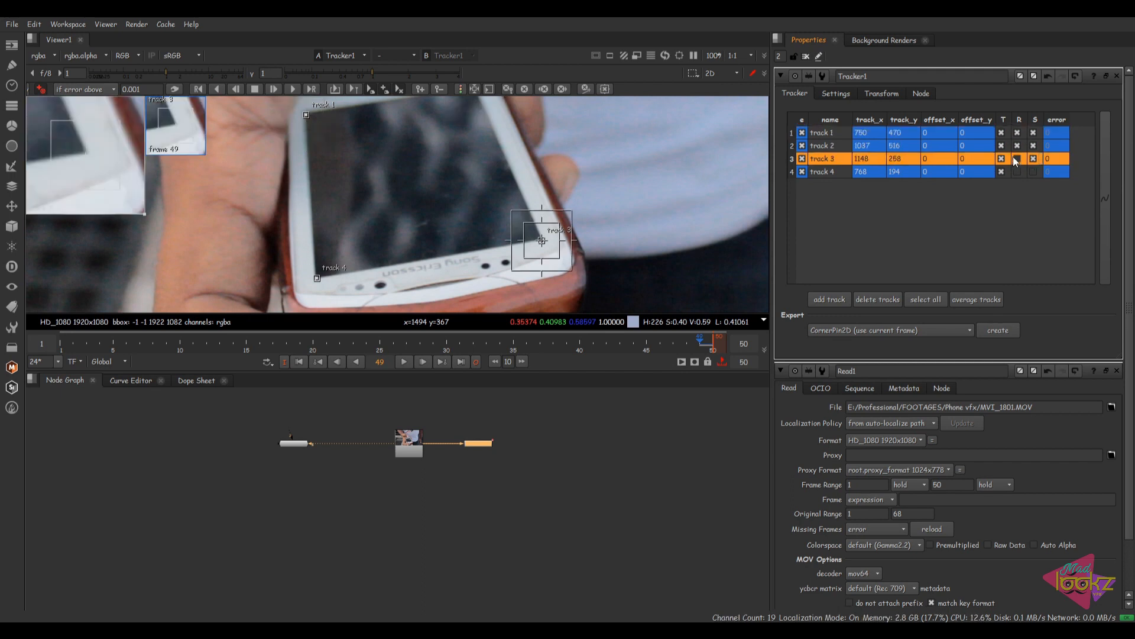
{"action": "left_click", "coordinate": [1017, 172]}
{"action": "left_click", "coordinate": [1018, 158]}
{"action": "left_click", "coordinate": [1034, 171]}
Select all four tracks and track them from frame 49 forward to frame 50 and backward to frame 1.
{"action": "left_click", "coordinate": [825, 159], "text": "shift"}
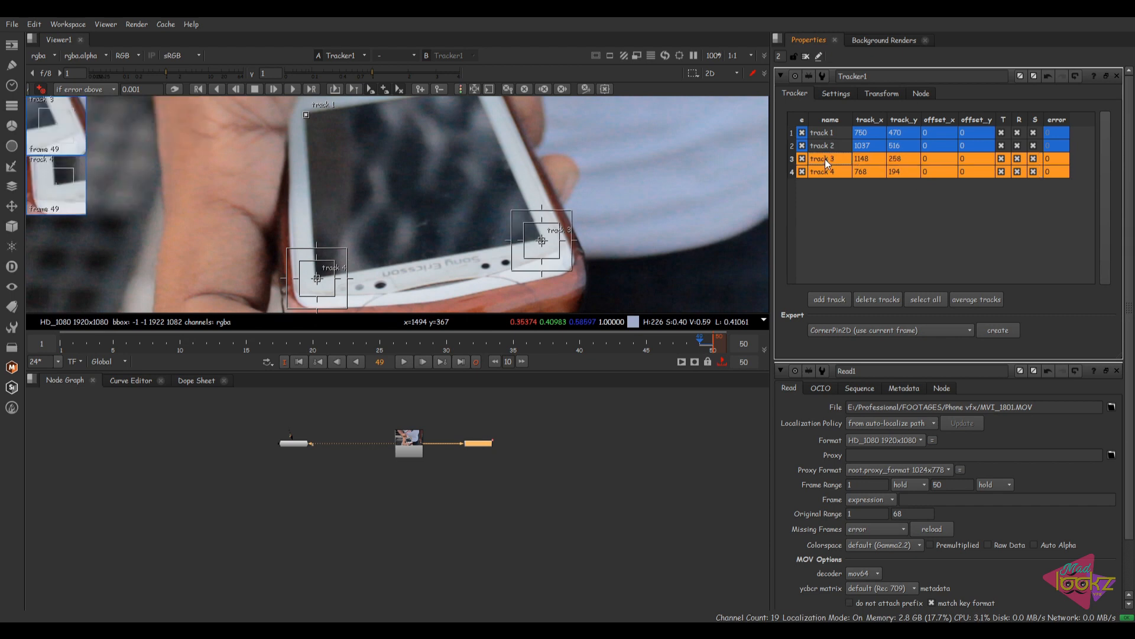
{"action": "left_click", "coordinate": [827, 145], "text": "shift"}
{"action": "left_click", "coordinate": [828, 133], "text": "shift"}
{"action": "scroll", "coordinate": [516, 214], "scroll_direction": "down", "scroll_amount": 2}
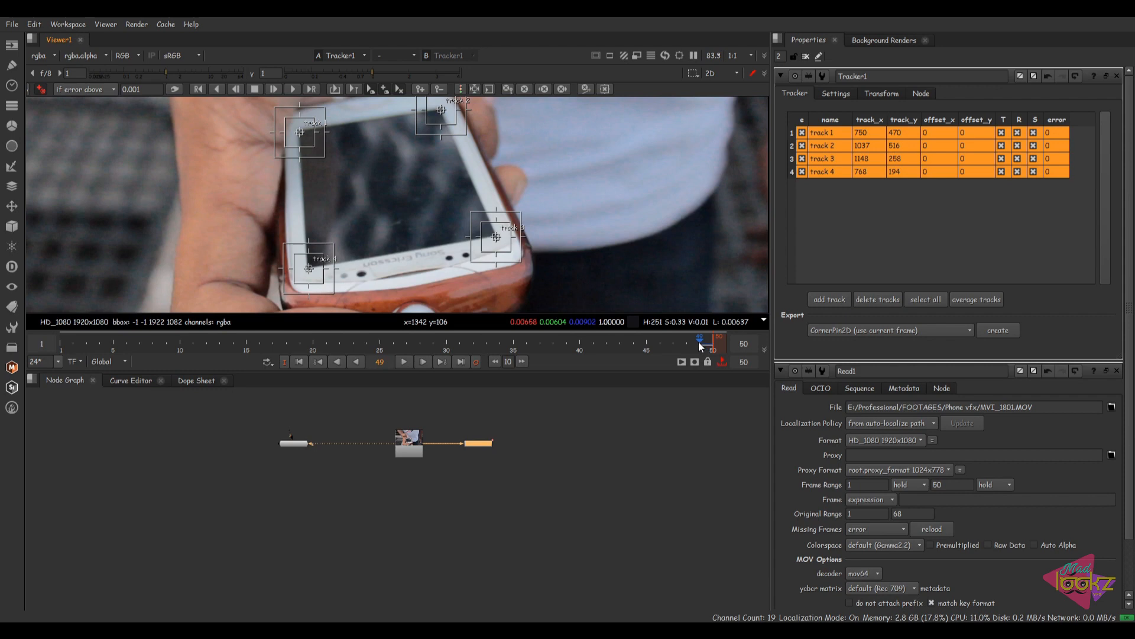
{"action": "left_click", "coordinate": [276, 91]}
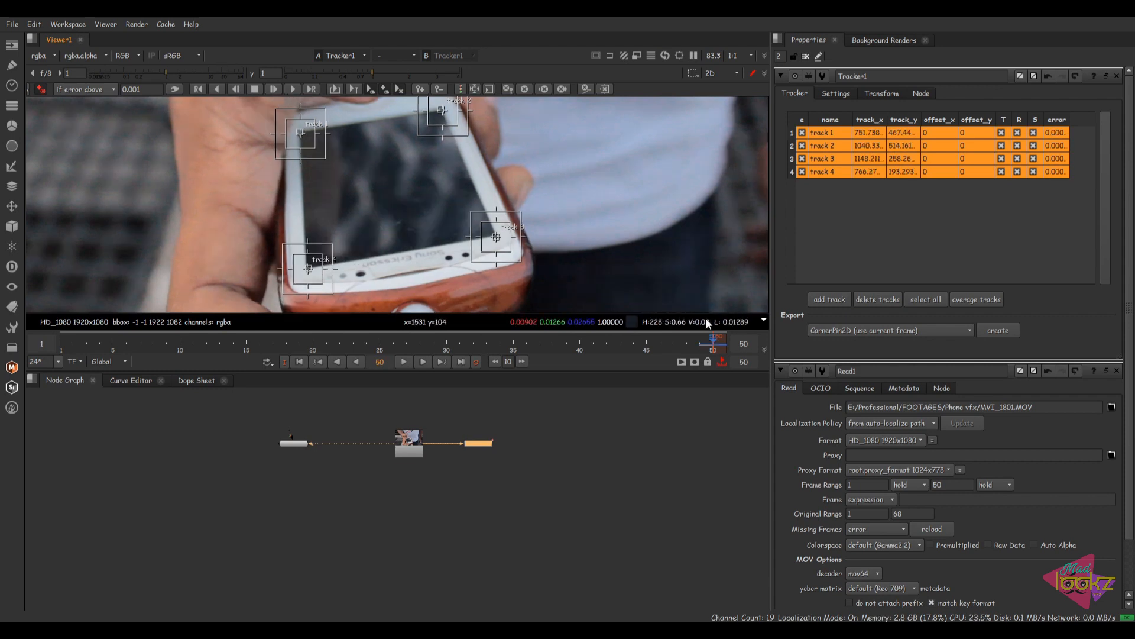
{"action": "left_click", "coordinate": [700, 342]}
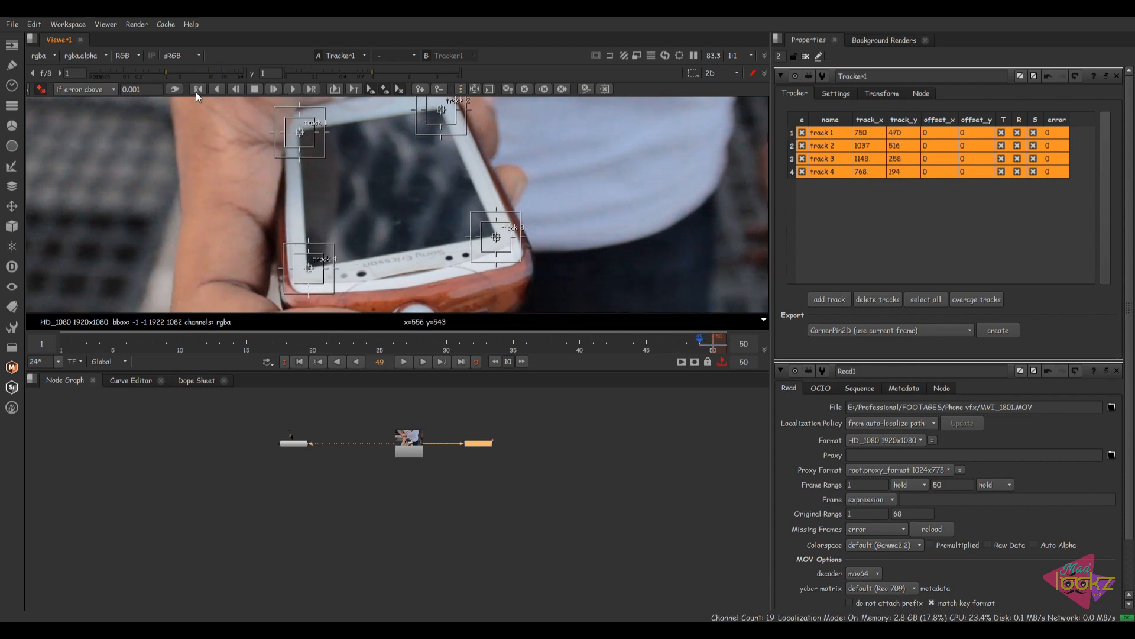
{"action": "left_click", "coordinate": [218, 89]}
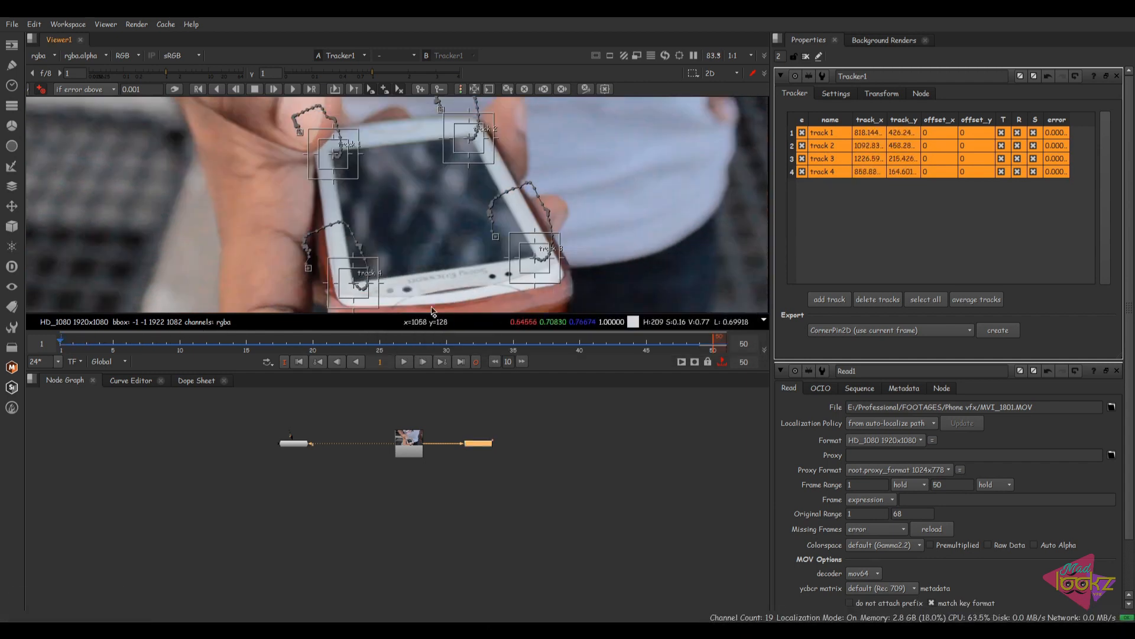
Examine the tracked corner points and their paths at frame 1 and scrub to frame 34 to check them.
{"action": "scroll", "coordinate": [339, 156], "scroll_direction": "up", "scroll_amount": 4}
{"action": "middle_click_drag", "start_coordinate": [602, 206], "coordinate": [513, 102]}
{"action": "middle_click_drag", "start_coordinate": [289, 287], "coordinate": [287, 199]}
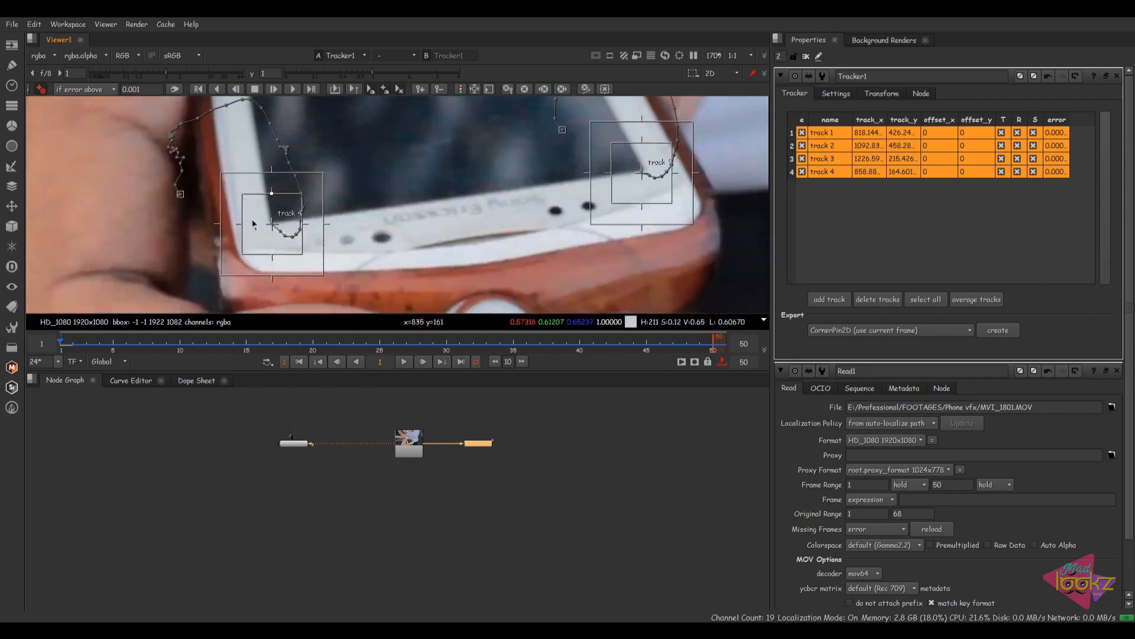
{"action": "left_click_drag", "start_coordinate": [121, 344], "coordinate": [501, 338]}
{"action": "scroll", "coordinate": [466, 223], "scroll_direction": "down", "scroll_amount": 5}
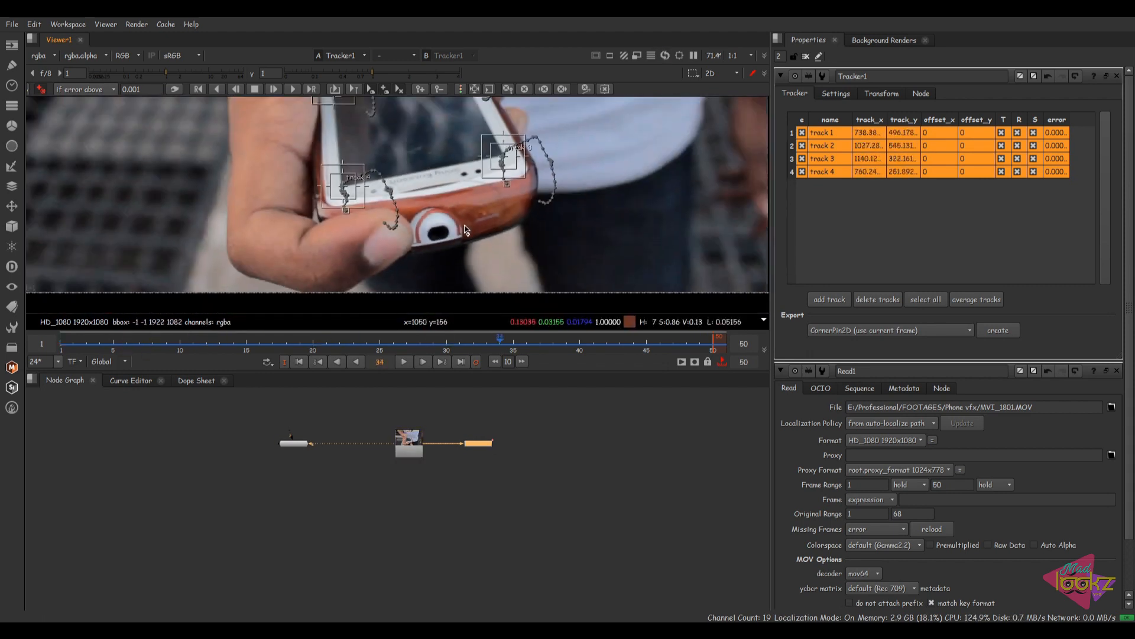
{"action": "middle_click_drag", "start_coordinate": [460, 247], "coordinate": [441, 277]}
{"action": "scroll", "coordinate": [443, 271], "scroll_direction": "down", "scroll_amount": 1}
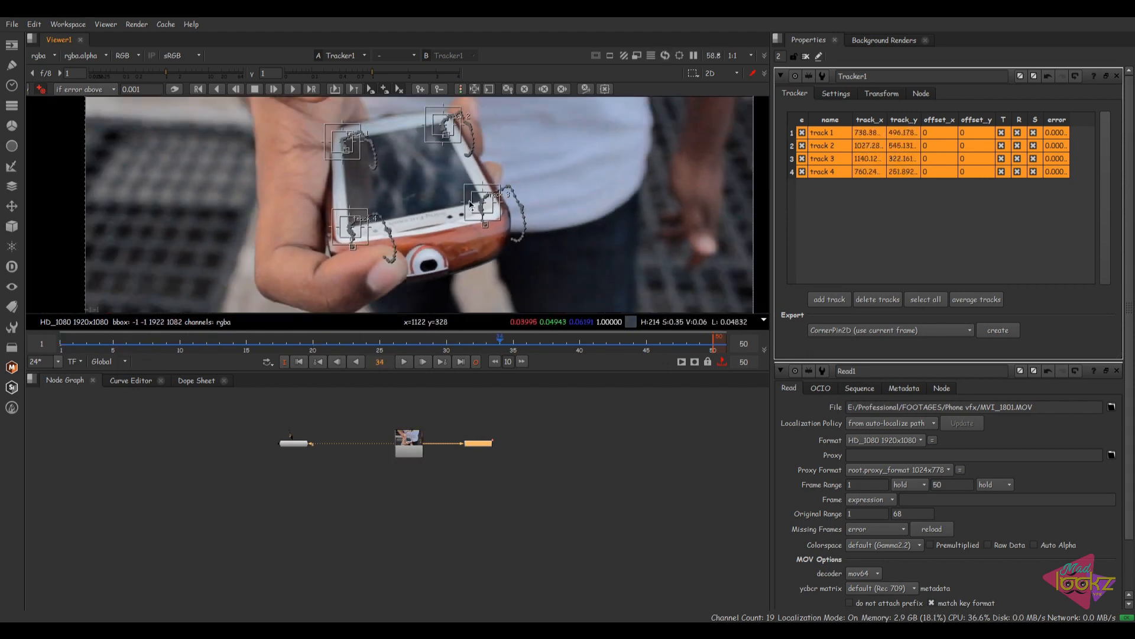
Disconnect the Tracker node from the footage, move it below, and go to frame 50.
{"action": "left_click", "coordinate": [881, 93]}
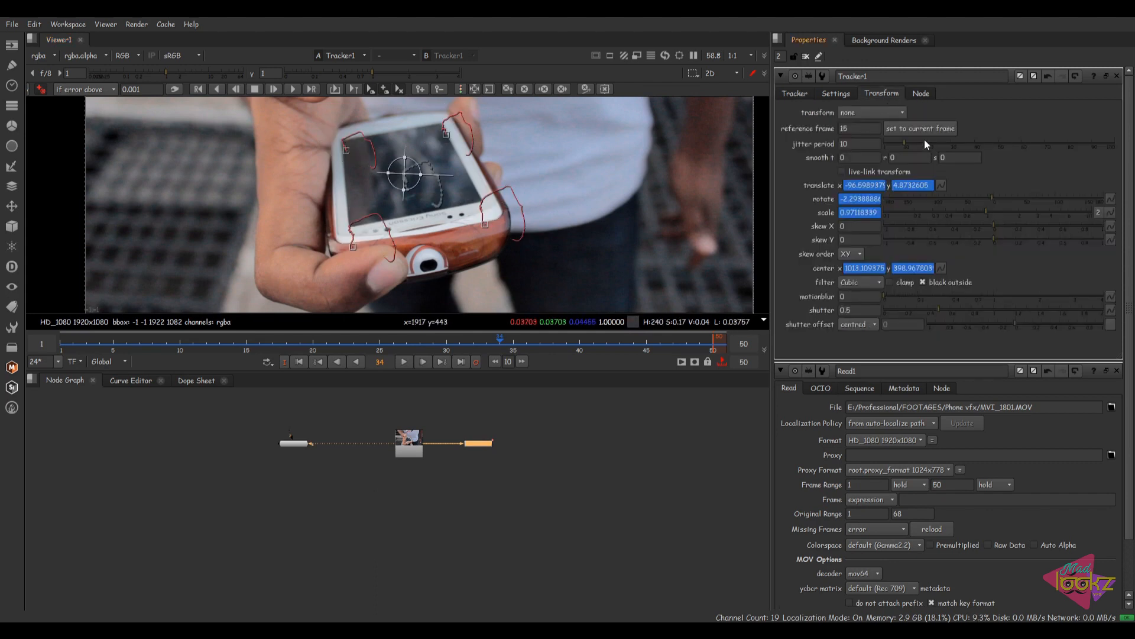
{"action": "left_click_drag", "start_coordinate": [476, 444], "coordinate": [480, 452]}
{"action": "key", "text": "ctrl+shift+x"}
{"action": "left_click_drag", "start_coordinate": [476, 497], "coordinate": [488, 454]}
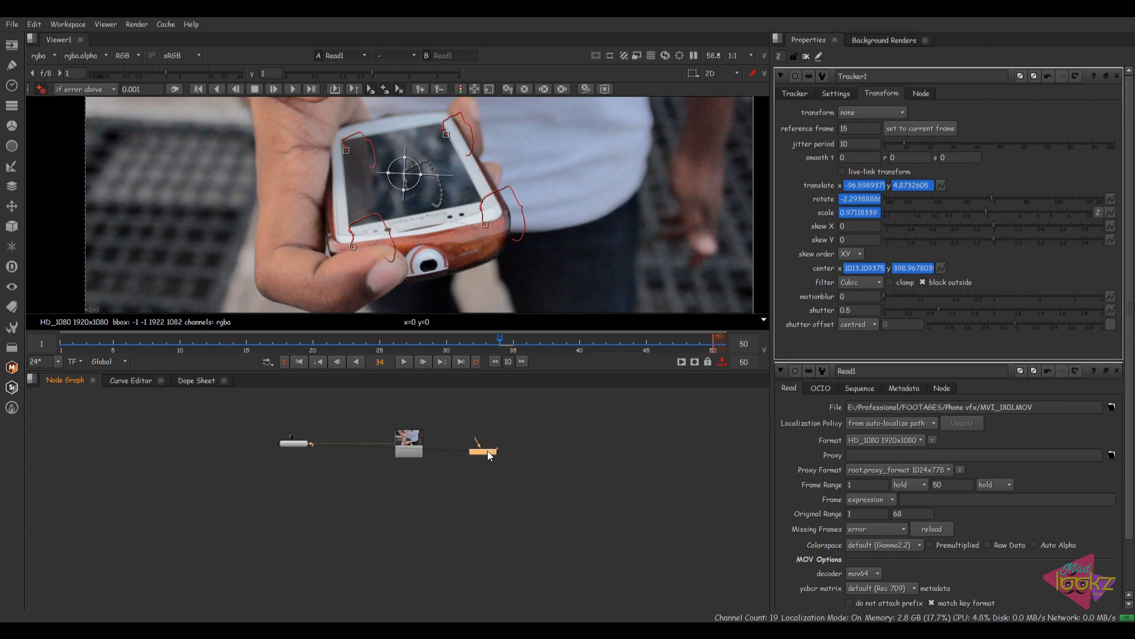
{"action": "left_click", "coordinate": [486, 454]}
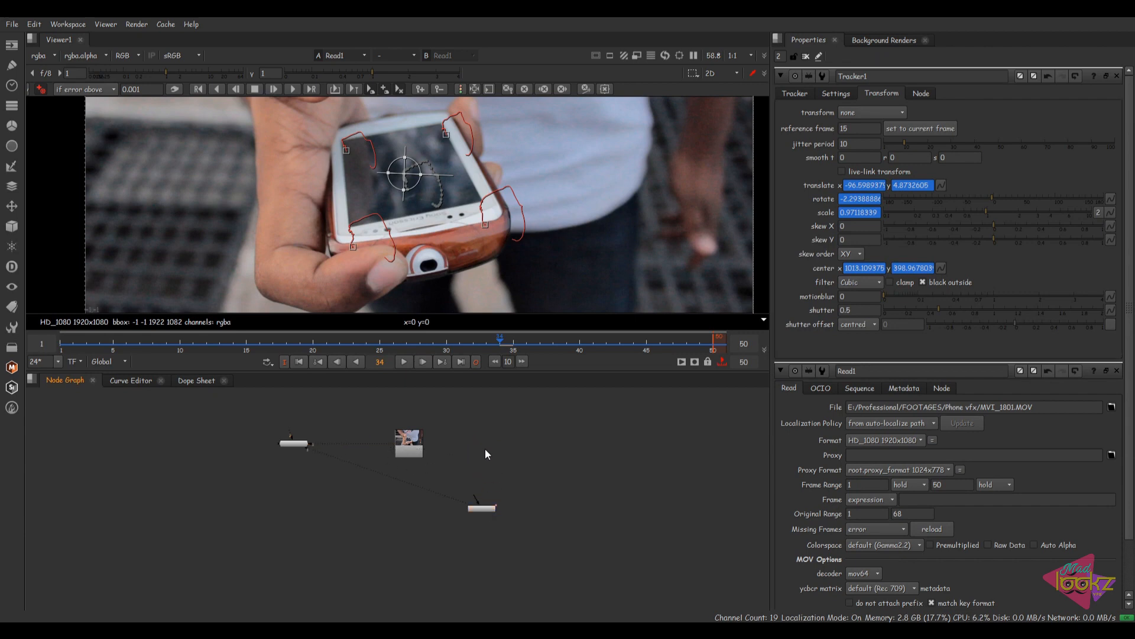
{"action": "left_click", "coordinate": [699, 352]}
{"action": "left_click", "coordinate": [707, 348]}
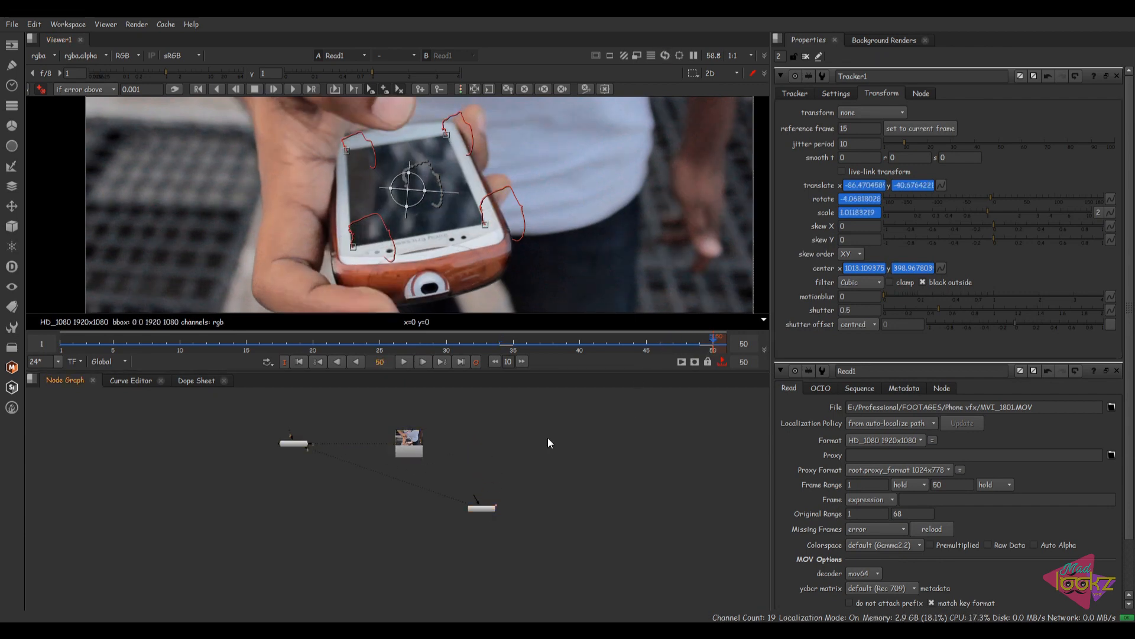
Try a CheckerBoard node beside the footage and delete it.
{"action": "key", "text": "Tab"}
{"action": "type", "text": "checkerboard"}
{"action": "key", "text": "Return"}
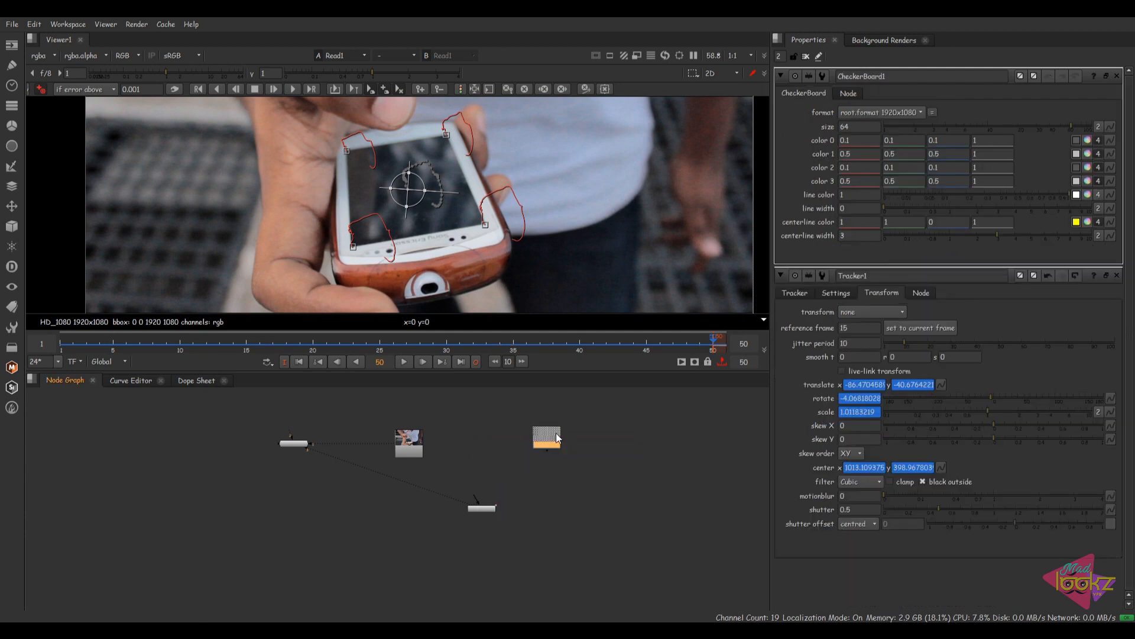
{"action": "left_click_drag", "start_coordinate": [551, 450], "coordinate": [482, 461]}
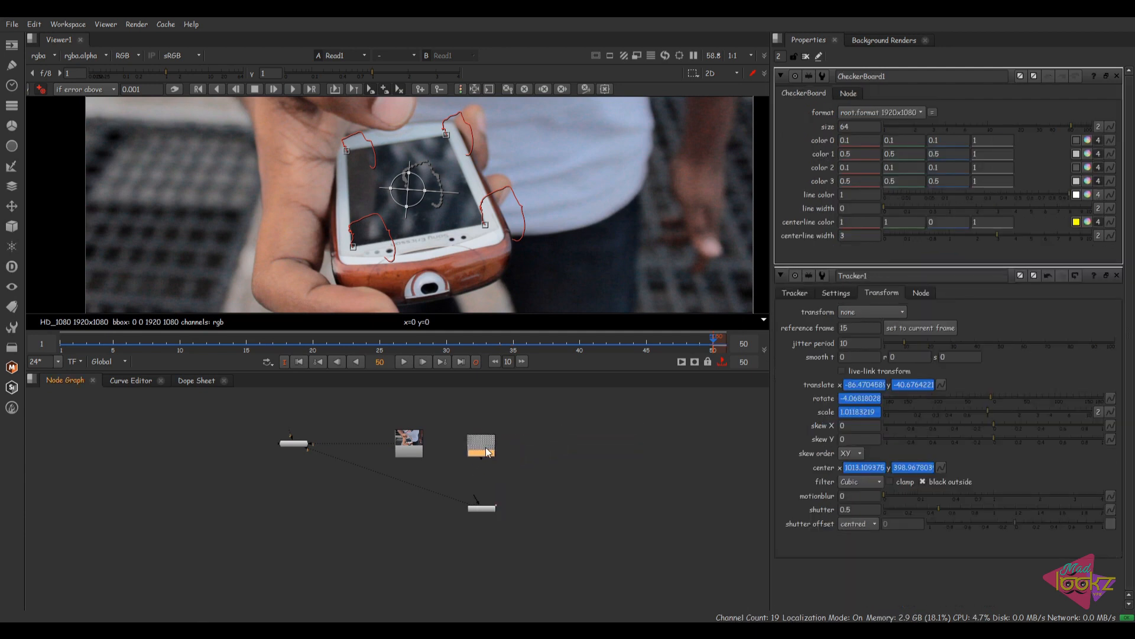
{"action": "key", "text": "Delete"}
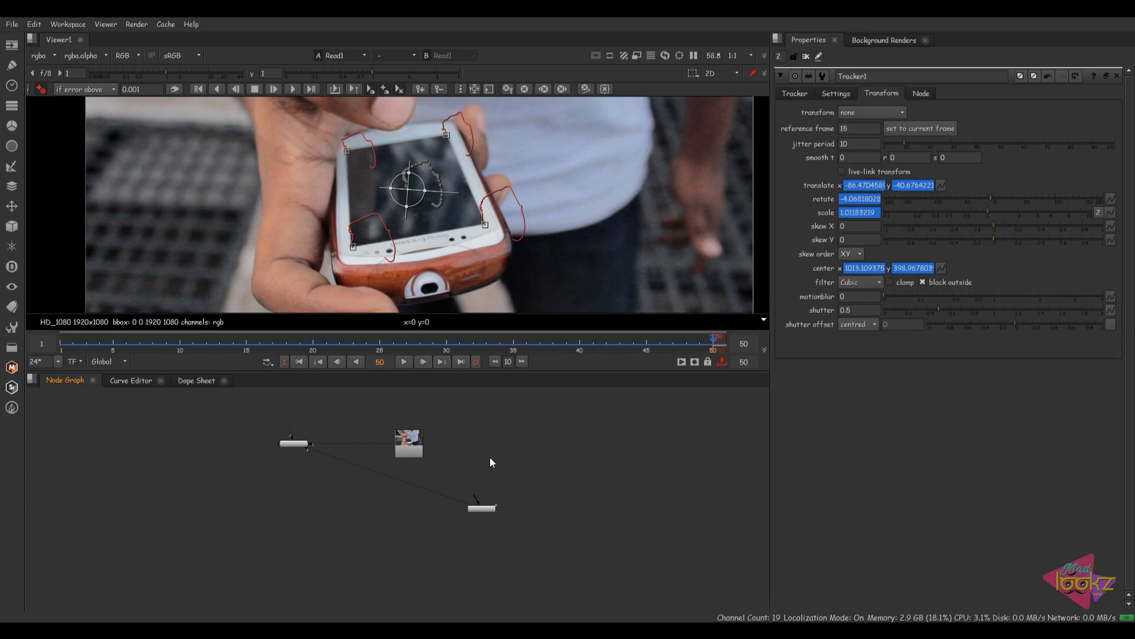
Add a ColorBars node beside the footage and show it in the viewer.
{"action": "key", "text": "Tab"}
{"action": "type", "text": "colro"}
{"action": "key", "text": "Down"}
{"action": "key", "text": "Down"}
{"action": "key", "text": "Return"}
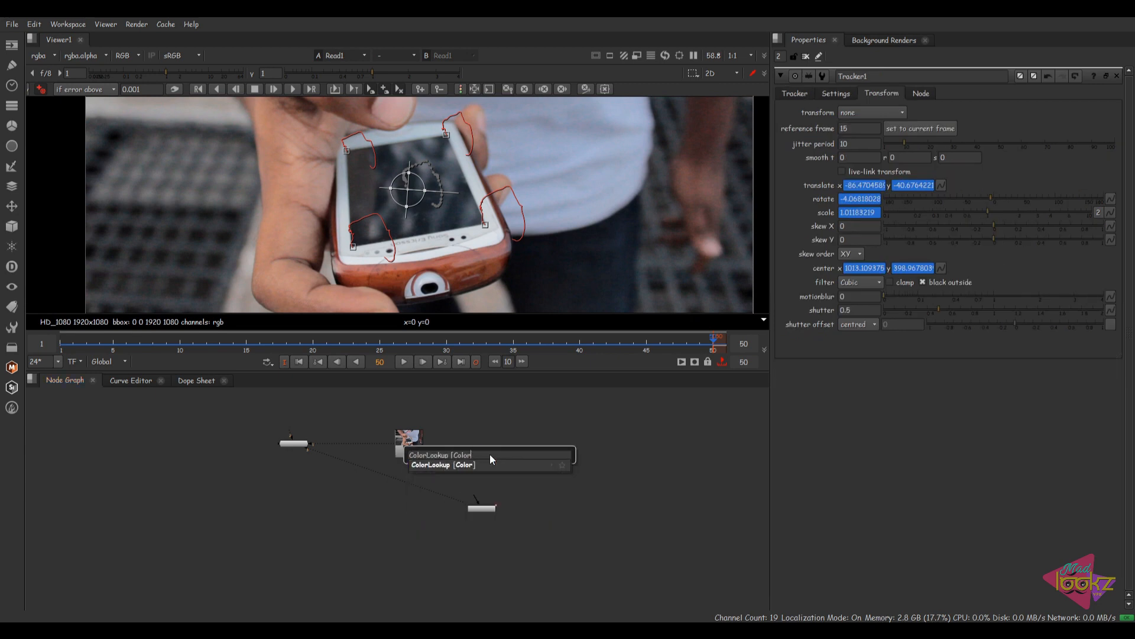
{"action": "key", "text": "Tab"}
{"action": "type", "text": "color"}
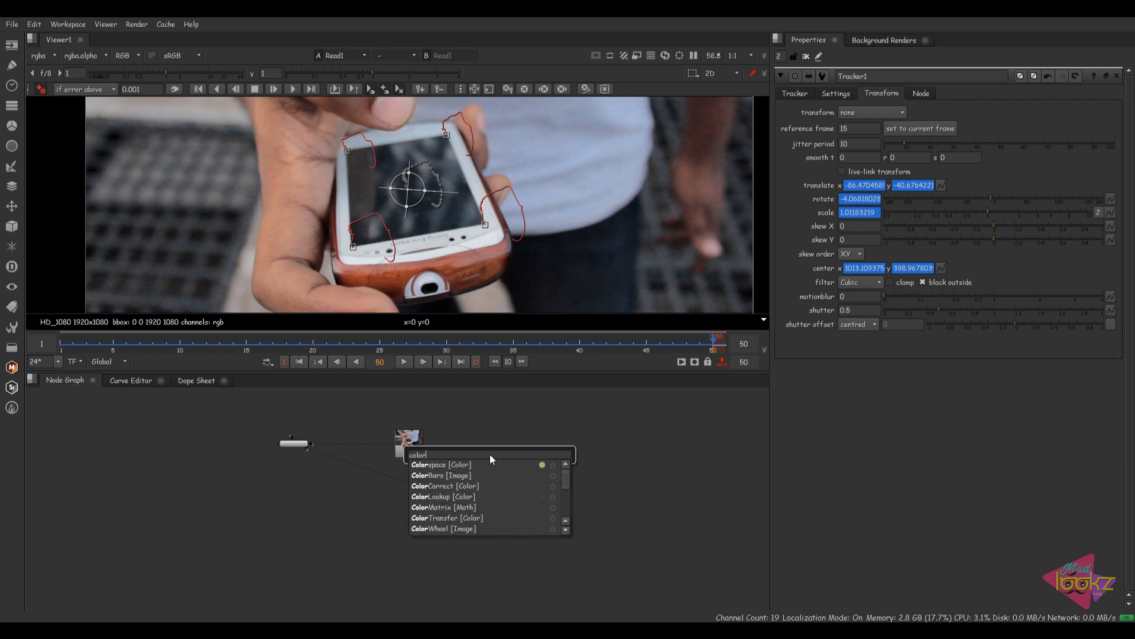
{"action": "key", "text": "Down"}
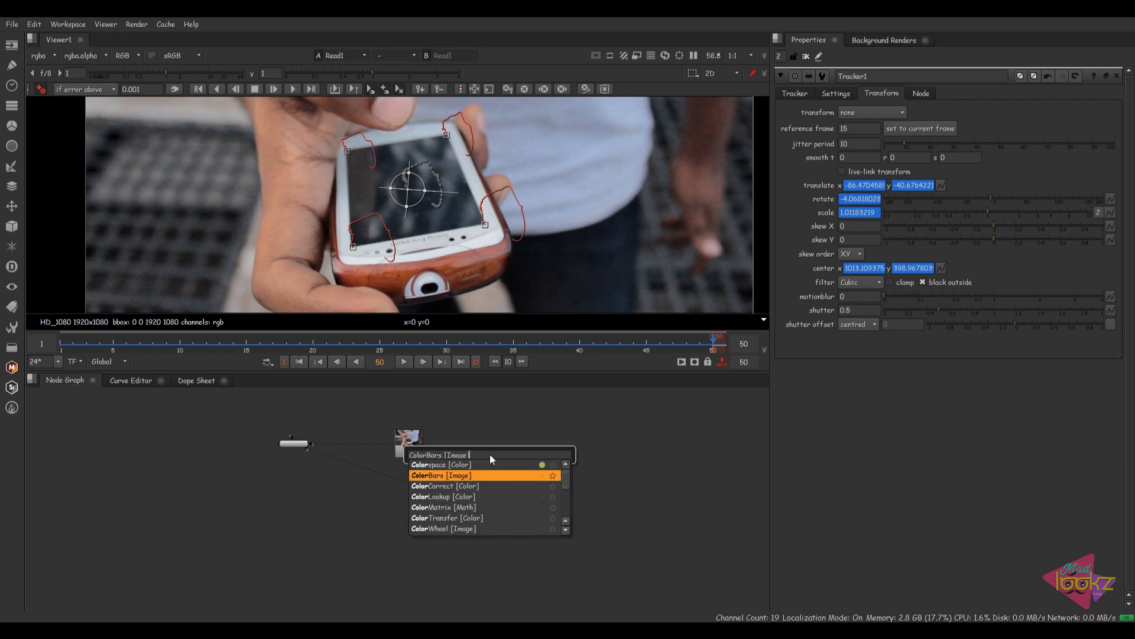
{"action": "key", "text": "Return"}
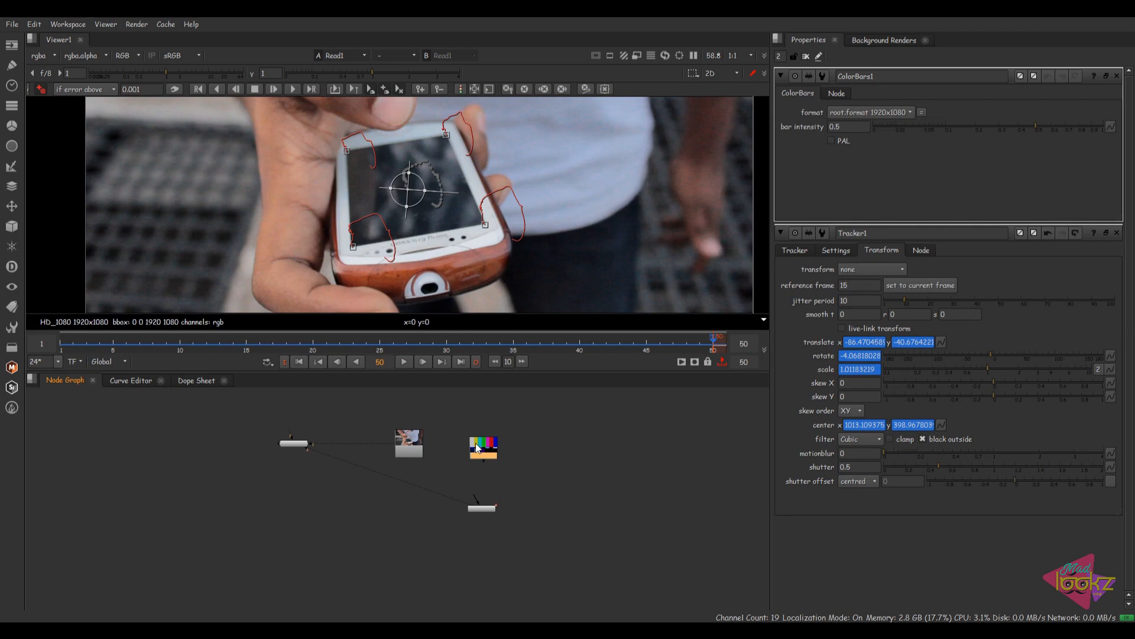
{"action": "left_click_drag", "start_coordinate": [471, 442], "coordinate": [475, 446]}
{"action": "key", "text": "1"}
{"action": "scroll", "coordinate": [453, 265], "scroll_direction": "down", "scroll_amount": 5}
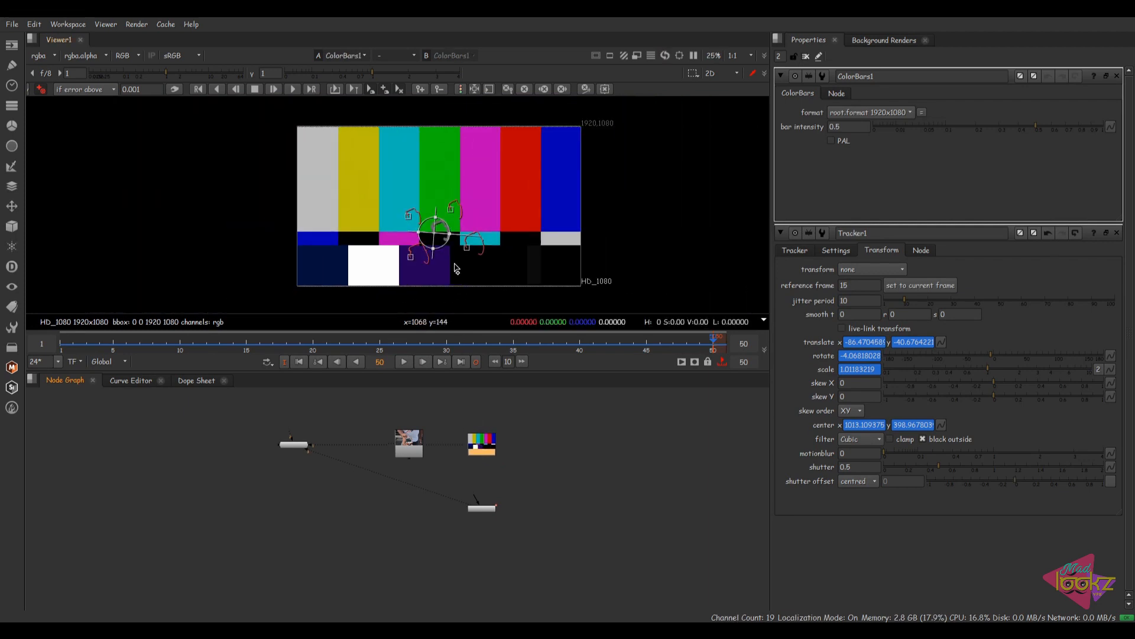
Open the project settings, and add a CornerPin2D node below the ColorBars node.
{"action": "left_click", "coordinate": [556, 470]}
{"action": "key", "text": "s"}
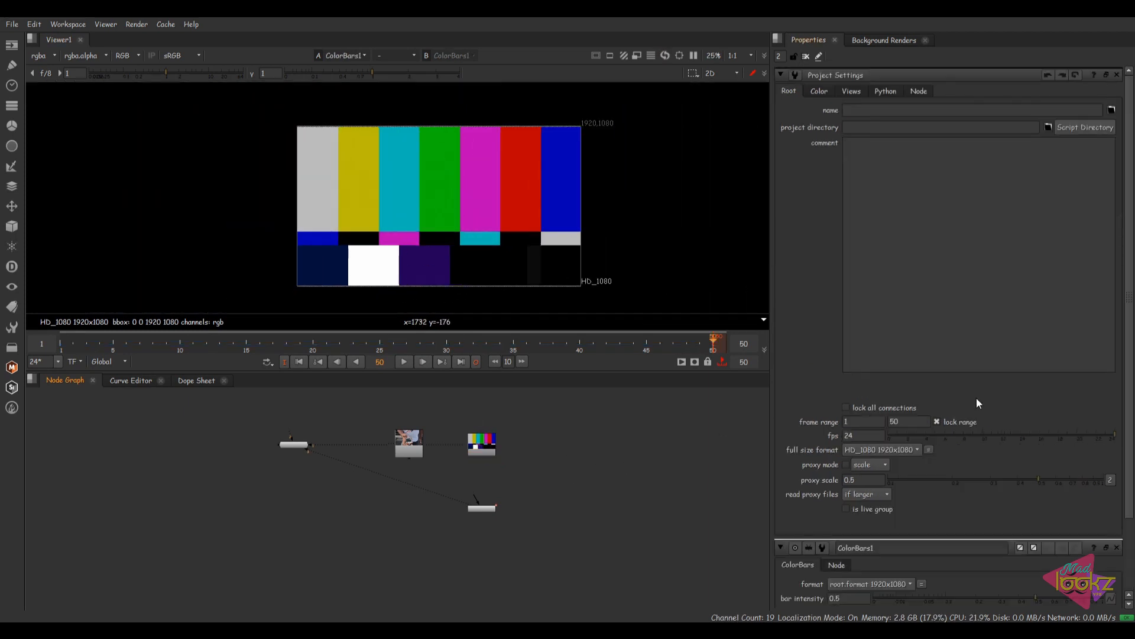
{"action": "double_click", "coordinate": [481, 447]}
{"action": "key", "text": "Tab"}
{"action": "type", "text": "corn"}
{"action": "key", "text": "Return"}
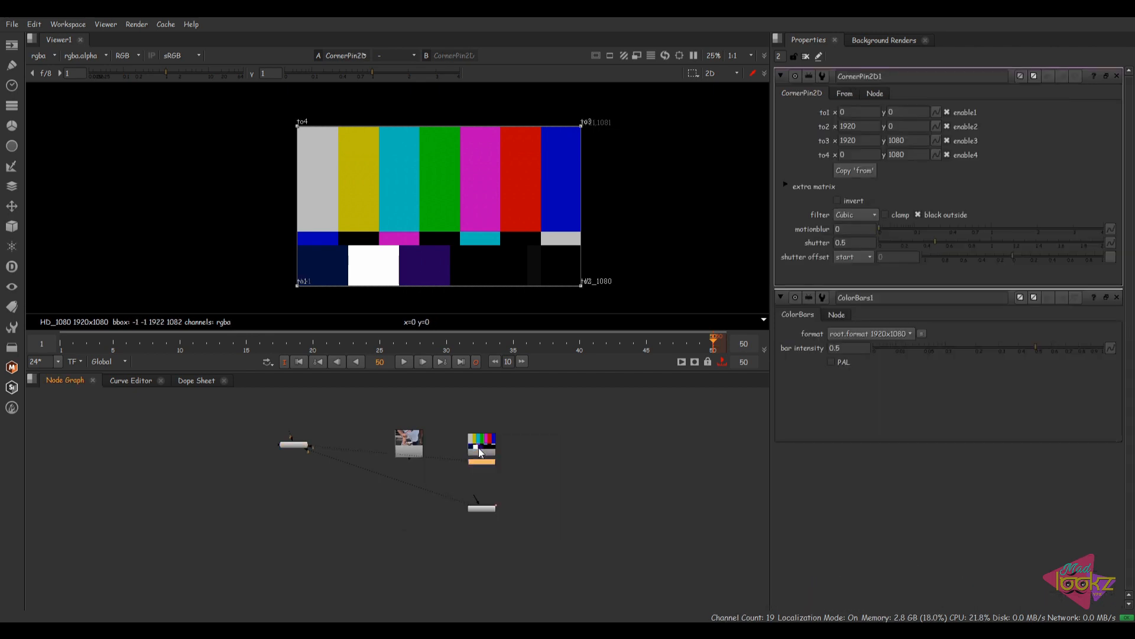
Merge the corner-pinned colour bars over the footage, and space the CornerPin2D and Tracker nodes further down in the graph.
{"action": "left_click_drag", "start_coordinate": [431, 457], "coordinate": [417, 451]}
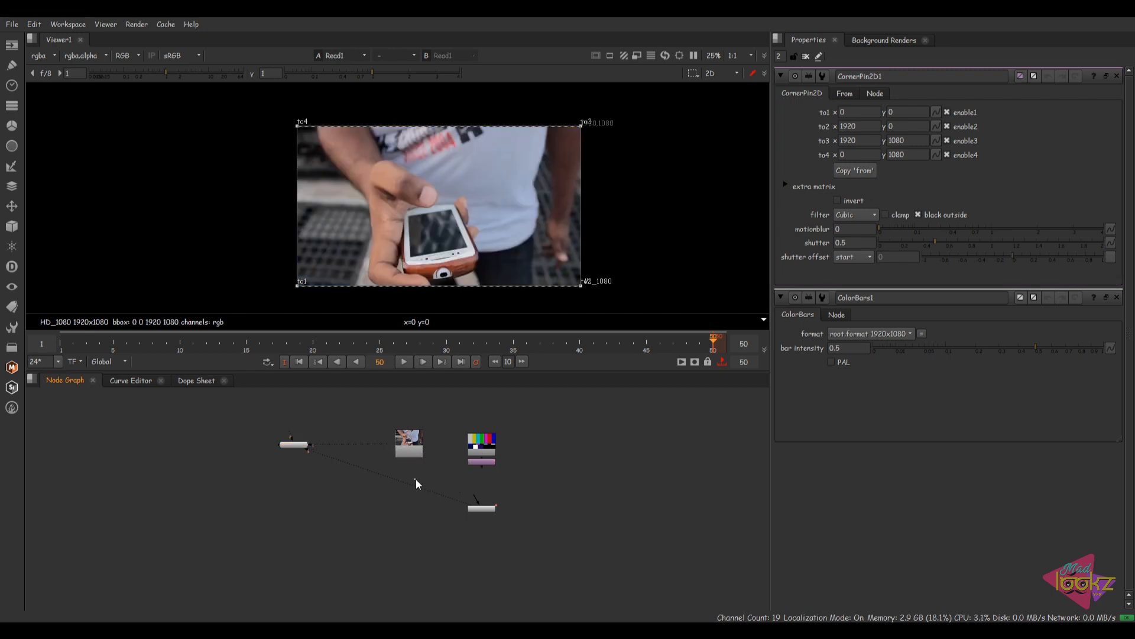
{"action": "key", "text": "m"}
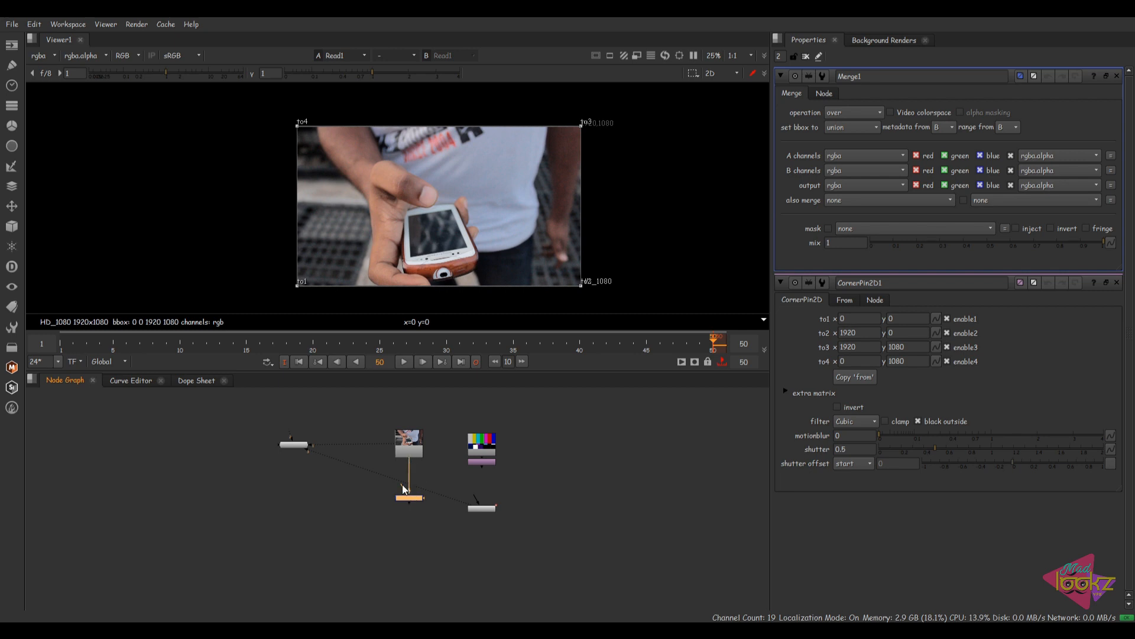
{"action": "left_click_drag", "start_coordinate": [468, 460], "coordinate": [468, 462]}
{"action": "scroll", "coordinate": [415, 496], "scroll_direction": "up", "scroll_amount": 3}
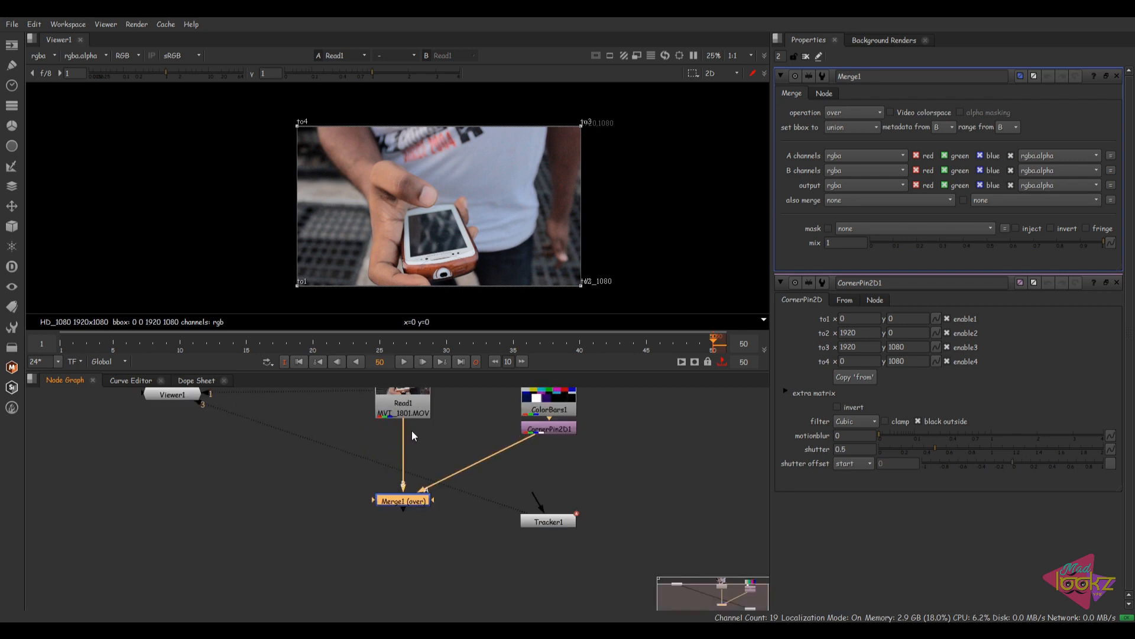
{"action": "left_click_drag", "start_coordinate": [548, 426], "coordinate": [552, 473]}
{"action": "scroll", "coordinate": [559, 531], "scroll_direction": "down", "scroll_amount": 3}
{"action": "left_click_drag", "start_coordinate": [558, 527], "coordinate": [553, 574]}
{"action": "left_click", "coordinate": [558, 502]}
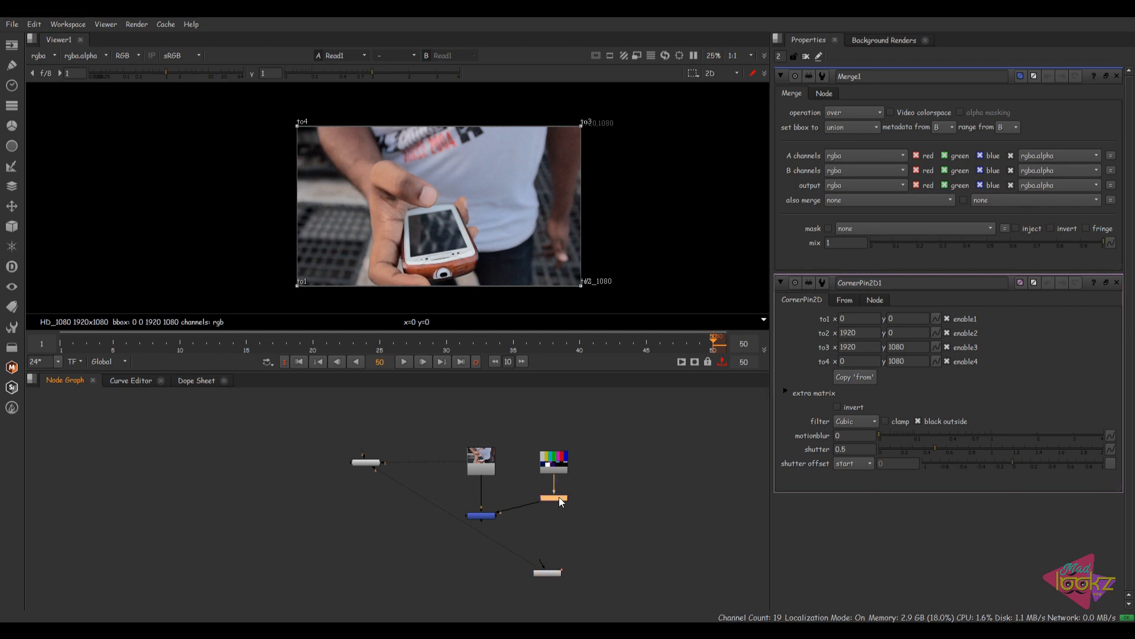
Place the four CornerPin2D points roughly on the corners of the phone's screen, with to2 at 1156, 256.
{"action": "double_click", "coordinate": [559, 498]}
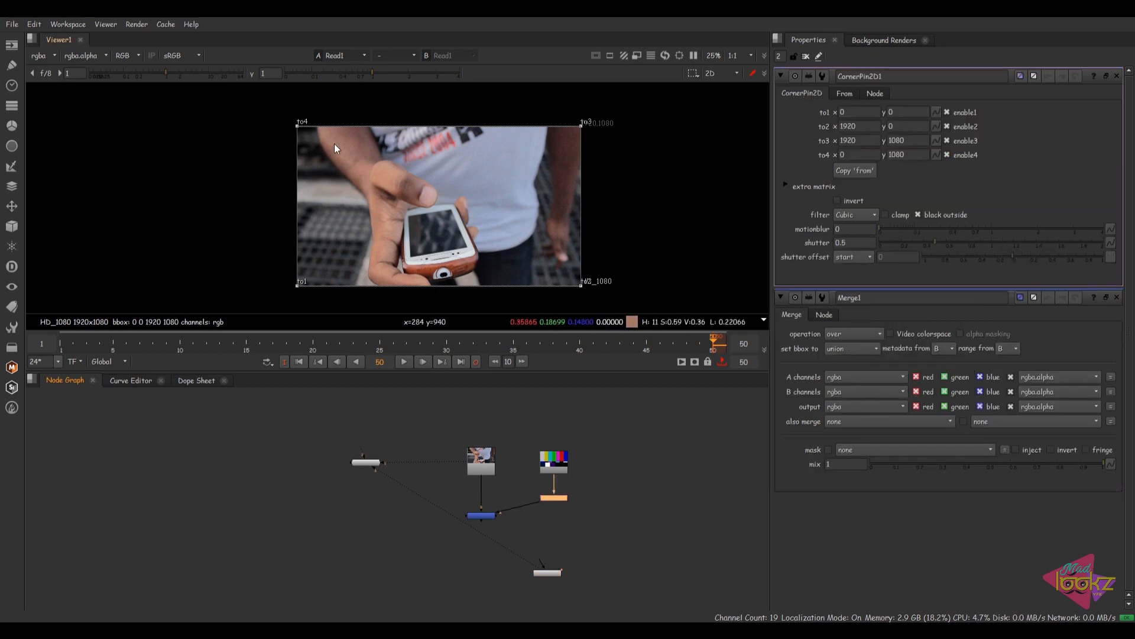
{"action": "left_click_drag", "start_coordinate": [407, 217], "coordinate": [410, 215]}
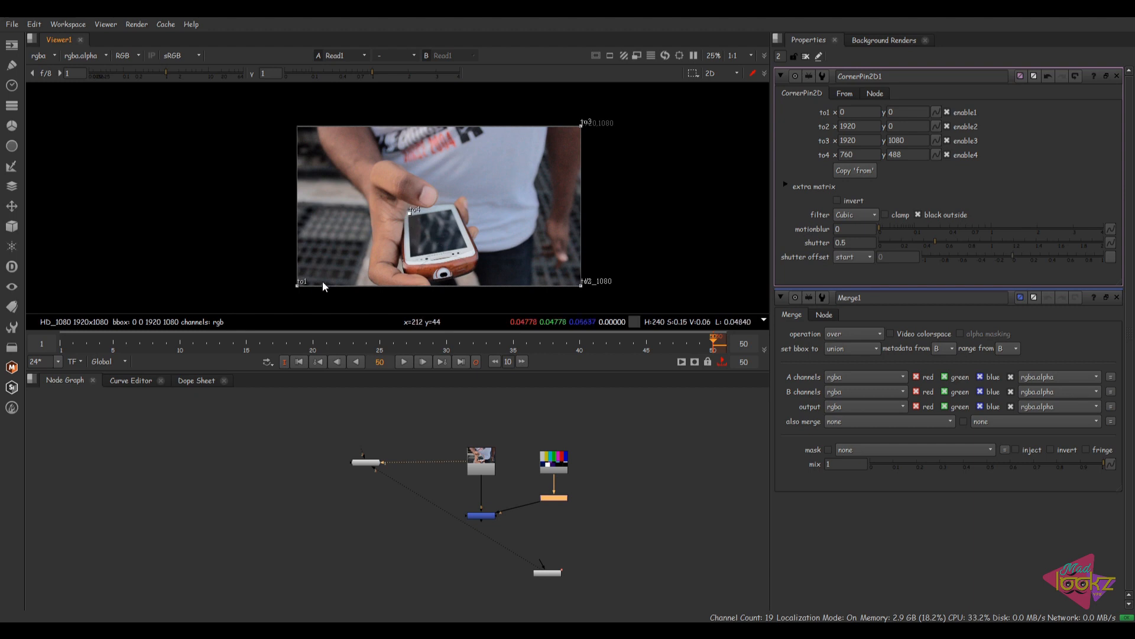
{"action": "left_click_drag", "start_coordinate": [300, 285], "coordinate": [414, 258]}
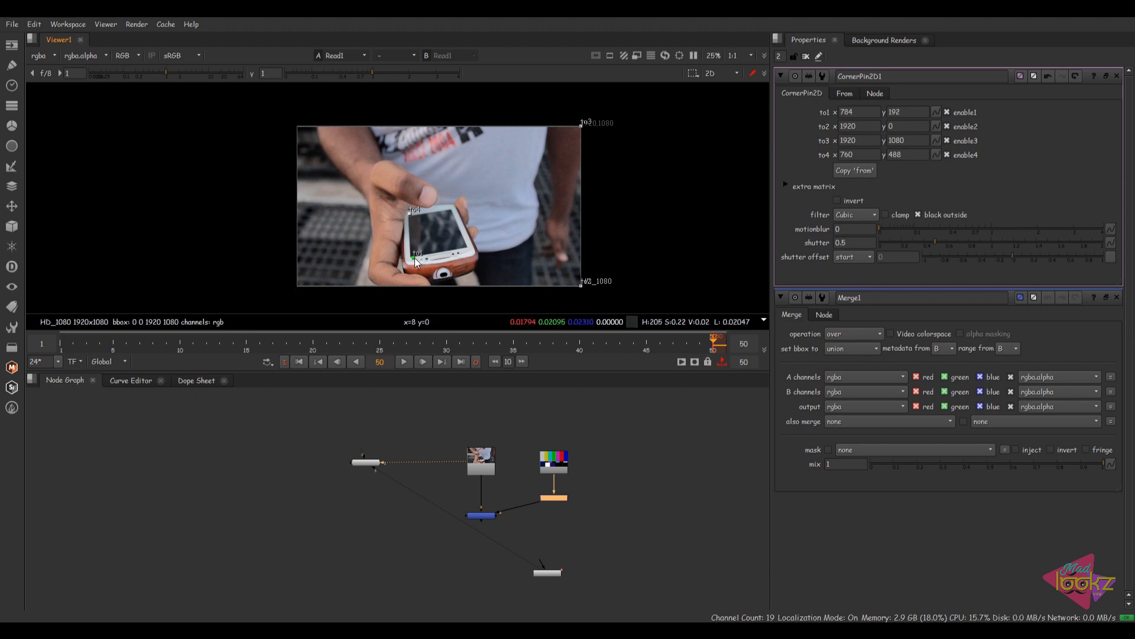
{"action": "left_click_drag", "start_coordinate": [580, 127], "coordinate": [560, 131]}
{"action": "left_click_drag", "start_coordinate": [455, 164], "coordinate": [449, 214]}
{"action": "left_click_drag", "start_coordinate": [580, 287], "coordinate": [554, 285]}
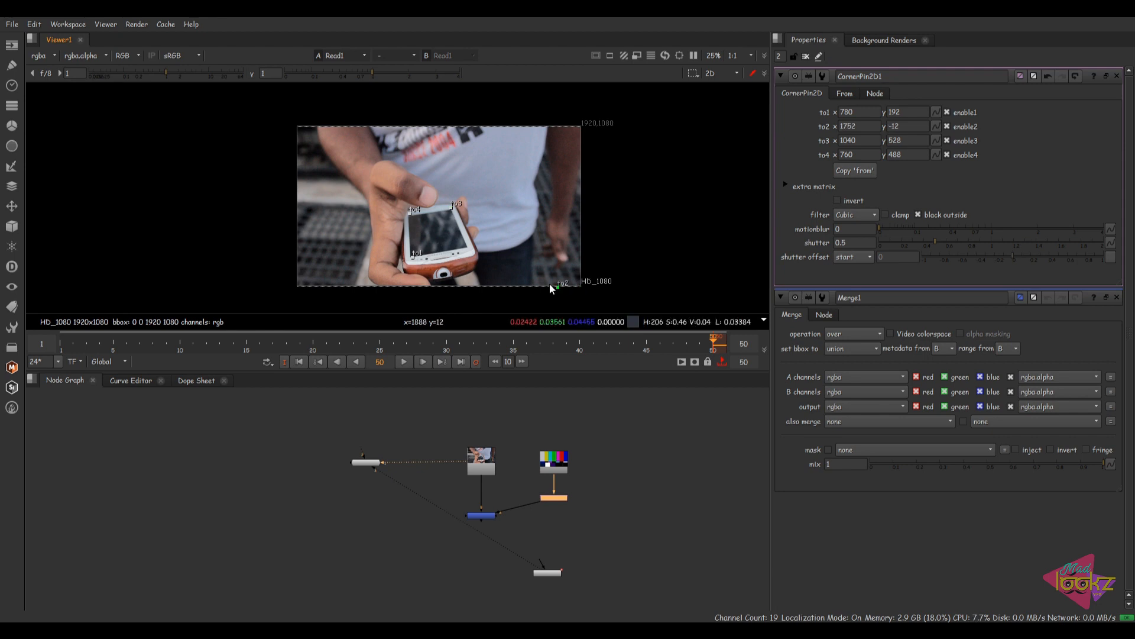
{"action": "left_click_drag", "start_coordinate": [462, 256], "coordinate": [463, 248]}
Refine the corner pins on the phone's screen: to1 762, 192, to2 1151.5, 259.5, to3 1039.5, 517.5 and to4 750.5, 471.
{"action": "scroll", "coordinate": [413, 217], "scroll_direction": "up", "scroll_amount": 10}
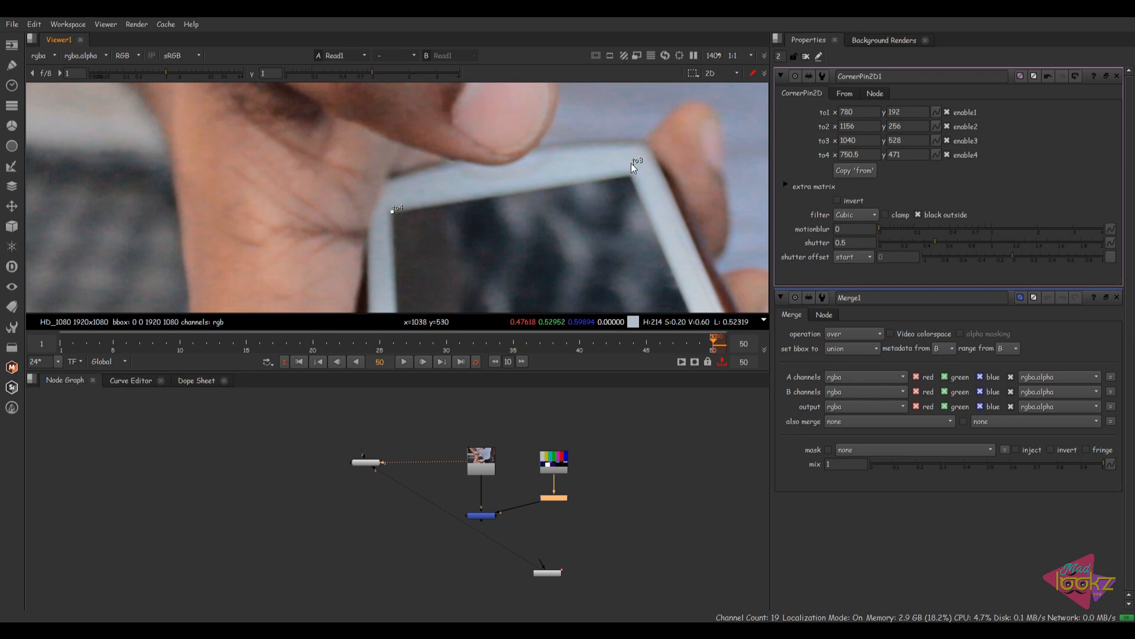
{"action": "left_click_drag", "start_coordinate": [633, 175], "coordinate": [631, 173]}
{"action": "middle_click_drag", "start_coordinate": [628, 186], "coordinate": [576, 95]}
{"action": "middle_click_drag", "start_coordinate": [633, 249], "coordinate": [559, 173]}
{"action": "left_click_drag", "start_coordinate": [602, 222], "coordinate": [598, 220]}
{"action": "left_click_drag", "start_coordinate": [290, 273], "coordinate": [277, 275]}
Show the Merge result in the viewer and nudge the to4 corner pin to 749, 473.5.
{"action": "left_click", "coordinate": [484, 465]}
{"action": "left_click_drag", "start_coordinate": [509, 477], "coordinate": [417, 615]}
{"action": "key", "text": "1"}
{"action": "scroll", "coordinate": [409, 218], "scroll_direction": "down", "scroll_amount": 2}
{"action": "scroll", "coordinate": [409, 219], "scroll_direction": "down", "scroll_amount": 2}
{"action": "scroll", "coordinate": [355, 164], "scroll_direction": "up", "scroll_amount": 2}
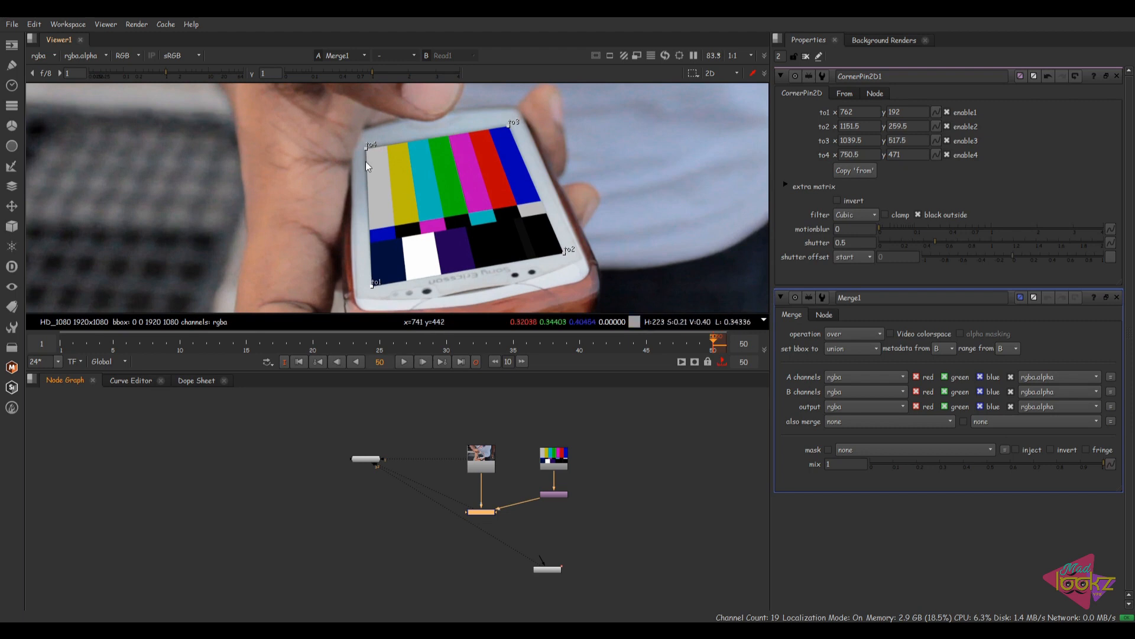
{"action": "scroll", "coordinate": [368, 162], "scroll_direction": "up", "scroll_amount": 2}
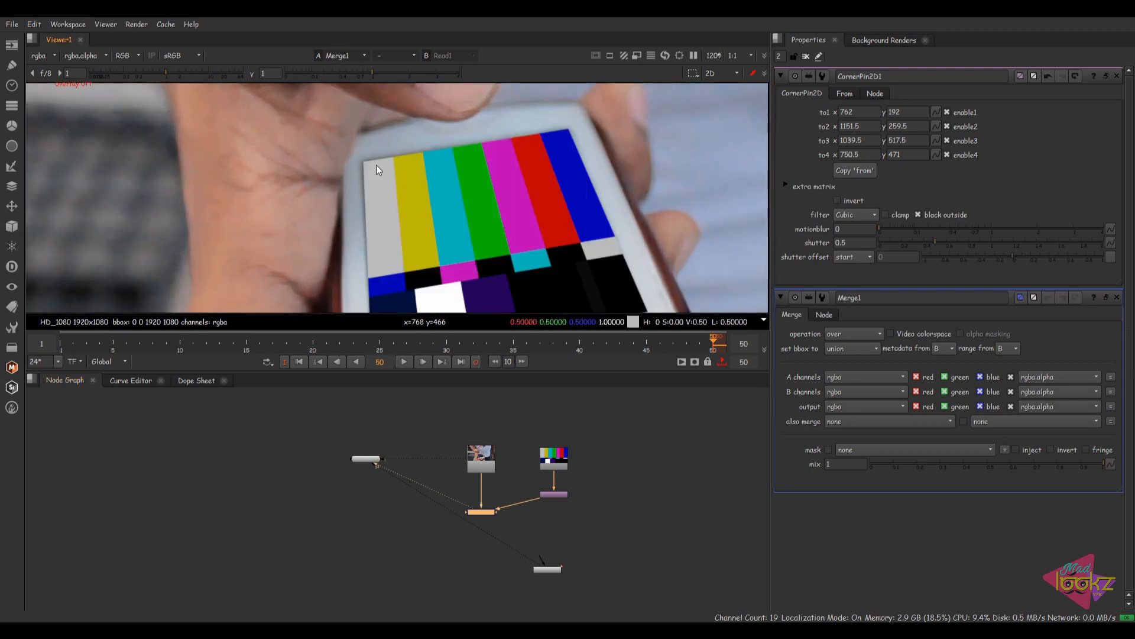
{"action": "left_click_drag", "start_coordinate": [364, 162], "coordinate": [362, 161]}
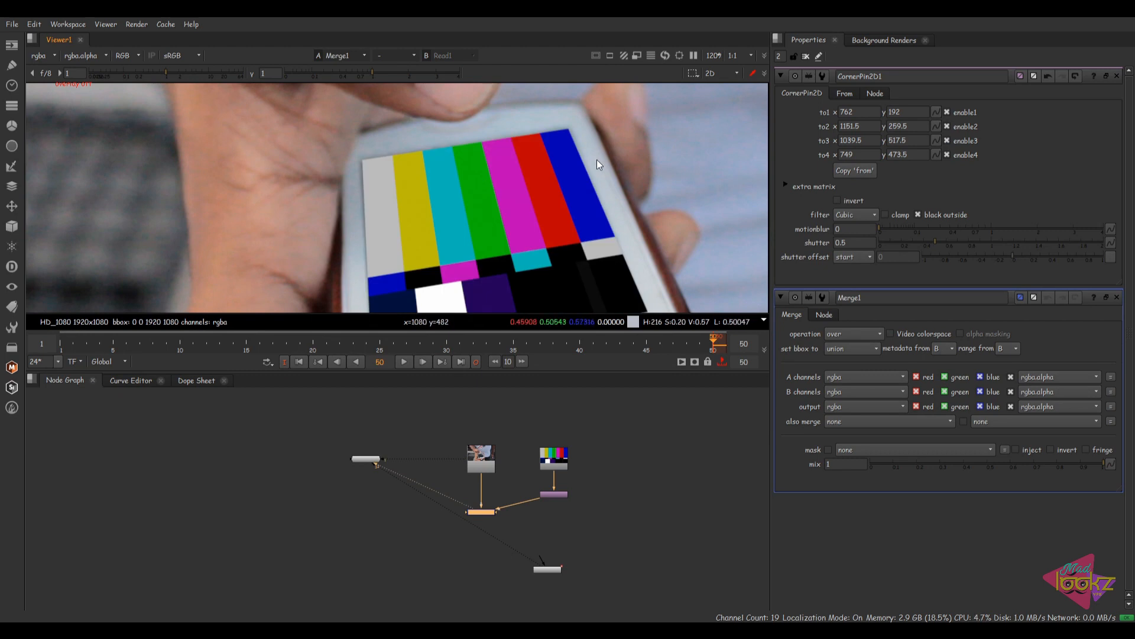
Play back the merged composite to compare the colour bars with the moving phone.
{"action": "scroll", "coordinate": [523, 140], "scroll_direction": "down", "scroll_amount": 3}
{"action": "scroll", "coordinate": [526, 181], "scroll_direction": "down", "scroll_amount": 2}
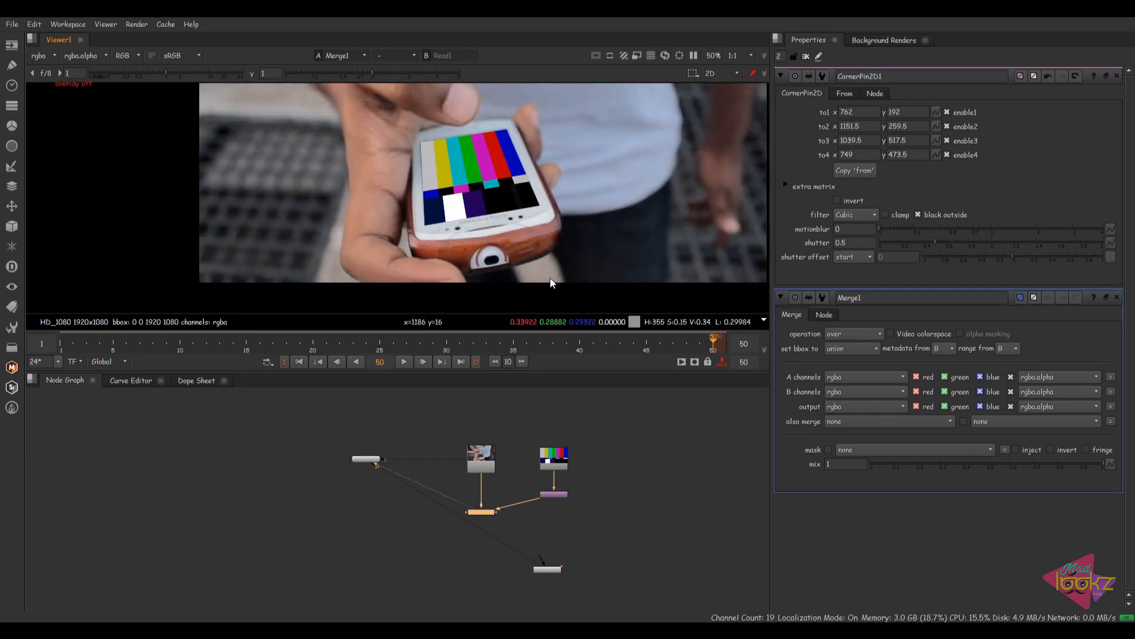
{"action": "left_click", "coordinate": [404, 362]}
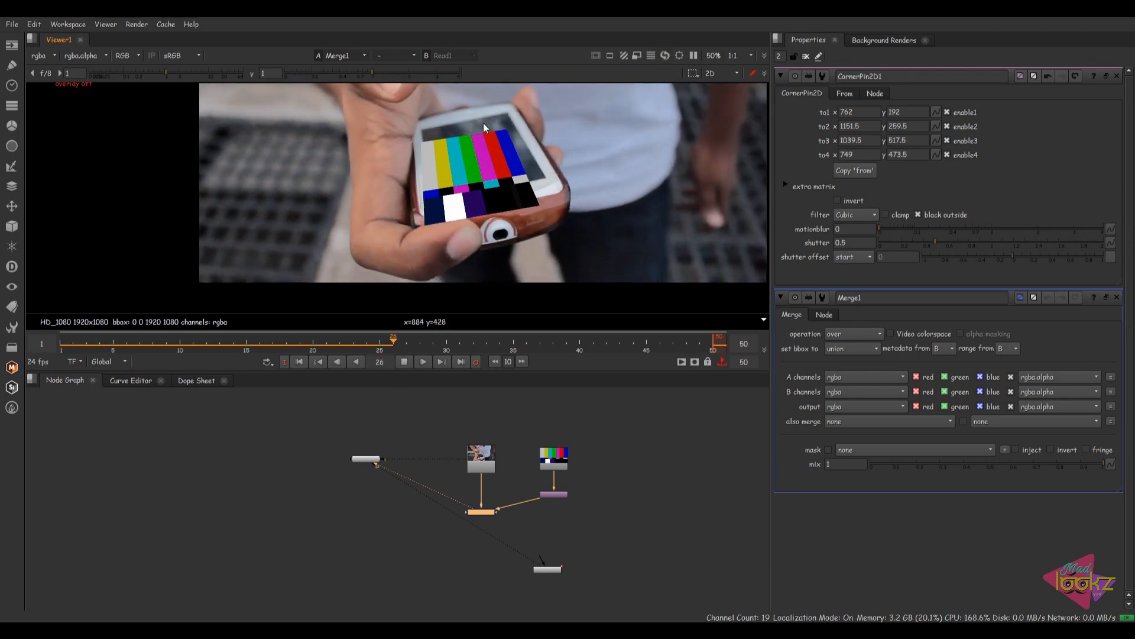
{"action": "left_click", "coordinate": [406, 361]}
Insert the Tracker node between CornerPin2D and Merge, and set its transform to match-move with reference frame 50.
{"action": "left_click_drag", "start_coordinate": [552, 572], "coordinate": [562, 513]}
{"action": "left_click", "coordinate": [709, 344]}
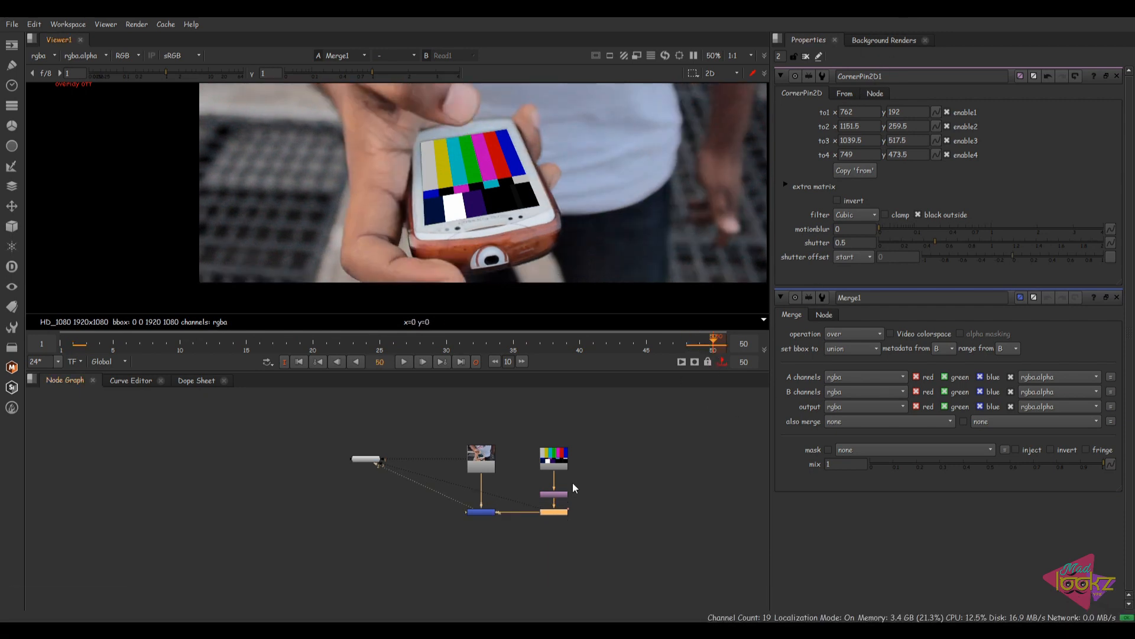
{"action": "double_click", "coordinate": [559, 509]}
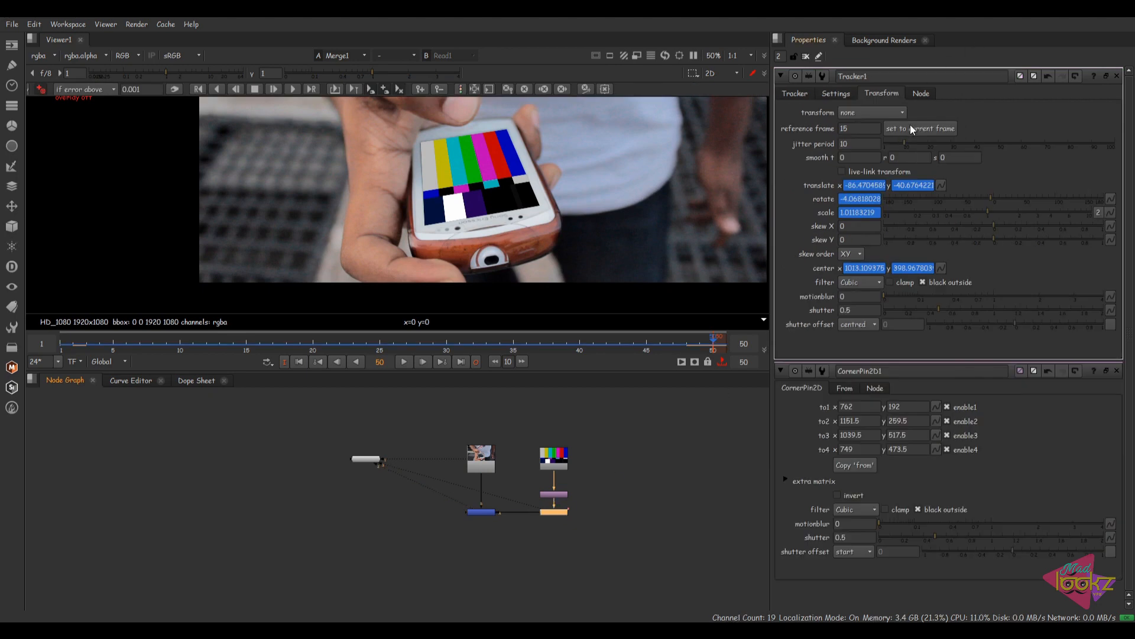
{"action": "left_click", "coordinate": [898, 113]}
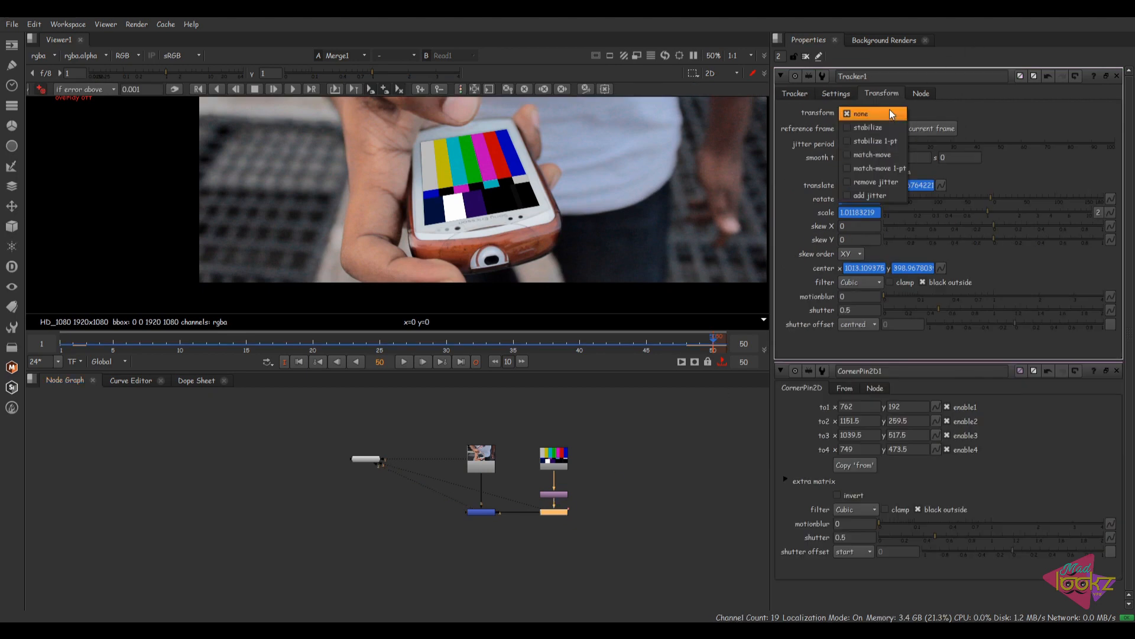
{"action": "left_click", "coordinate": [879, 155]}
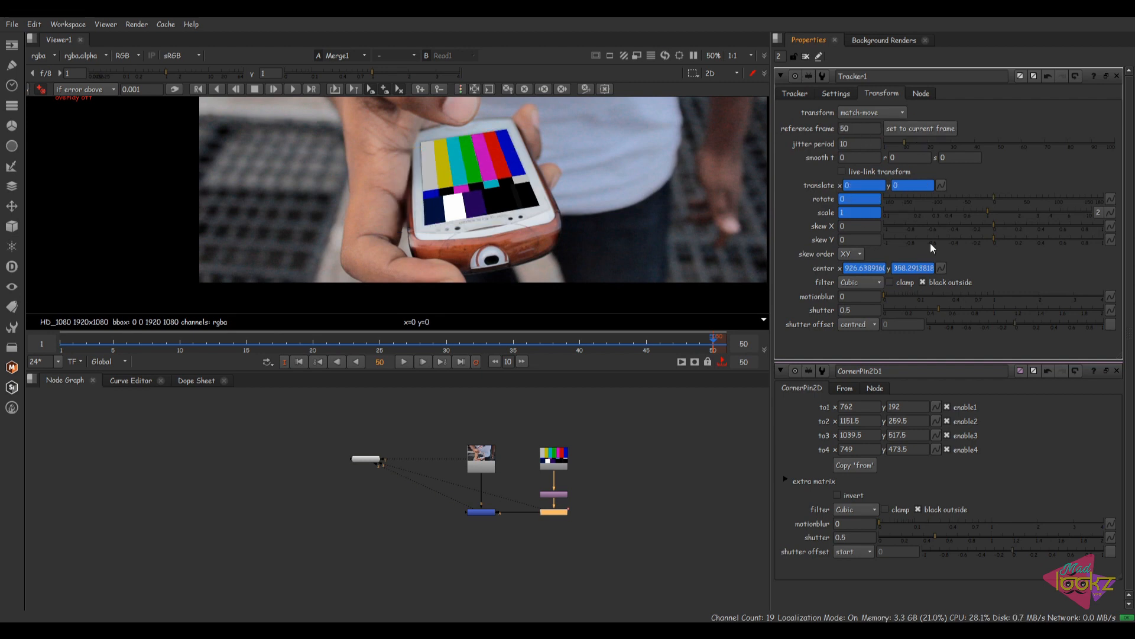
{"action": "left_click", "coordinate": [796, 94]}
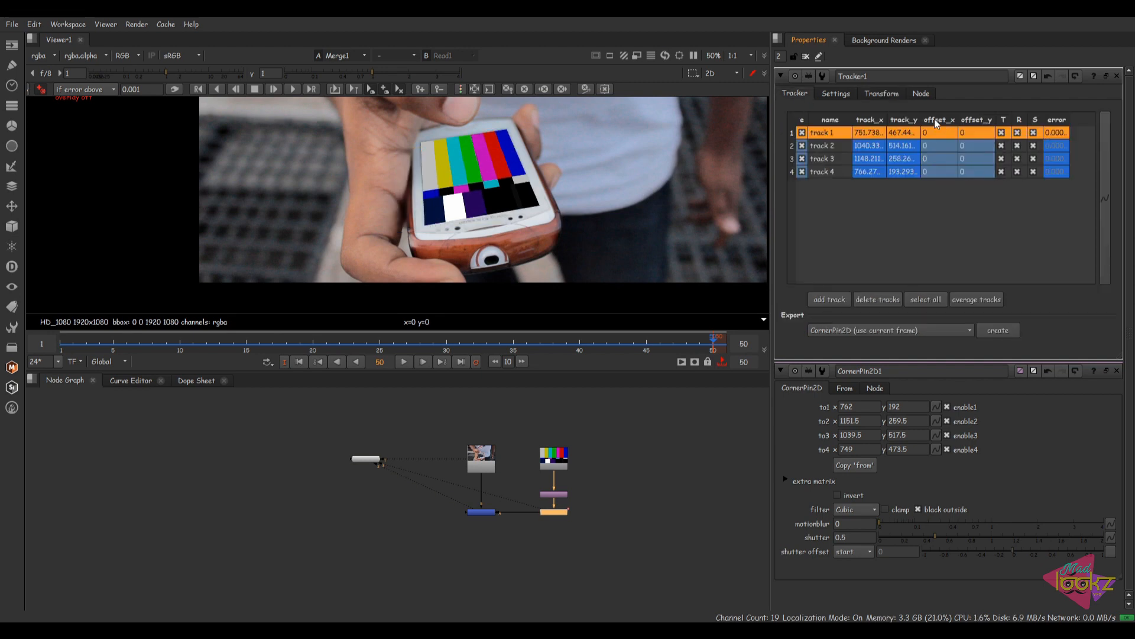
{"action": "left_click", "coordinate": [881, 94]}
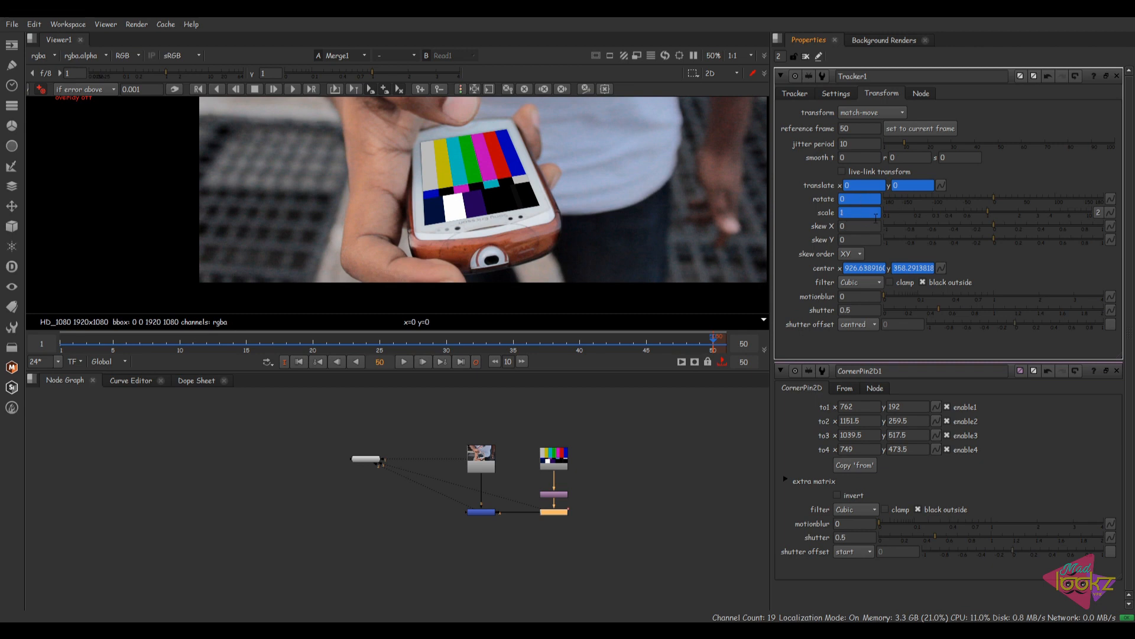
Play and scrub the match-moved composite to check how closely the colour bars follow the phone's screen corners.
{"action": "left_click", "coordinate": [404, 361]}
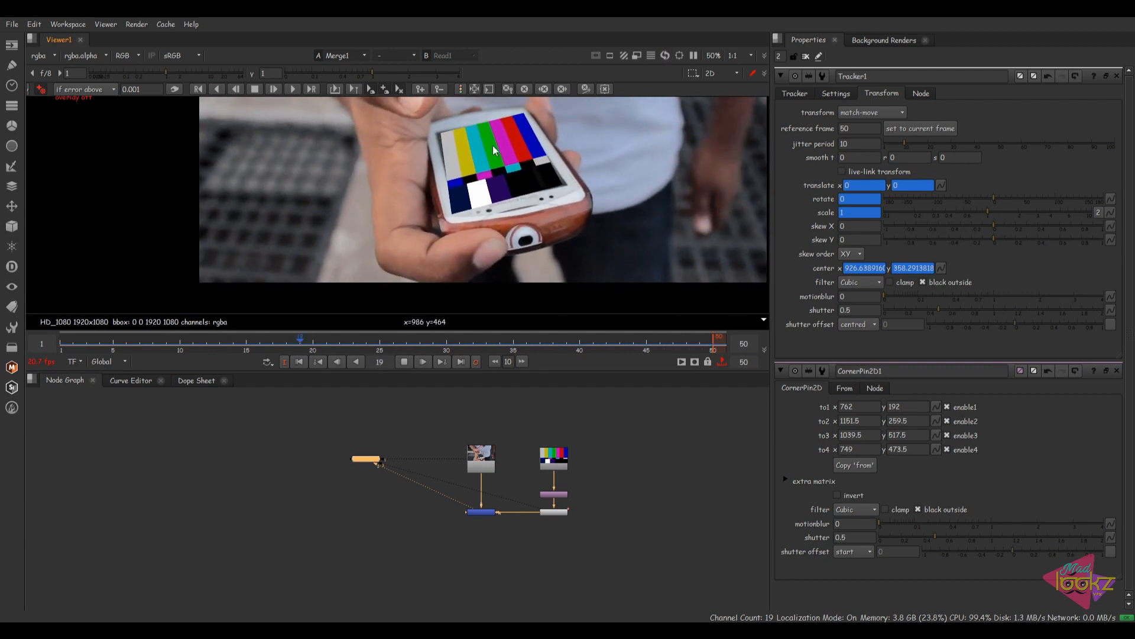
{"action": "scroll", "coordinate": [502, 155], "scroll_direction": "up", "scroll_amount": 4}
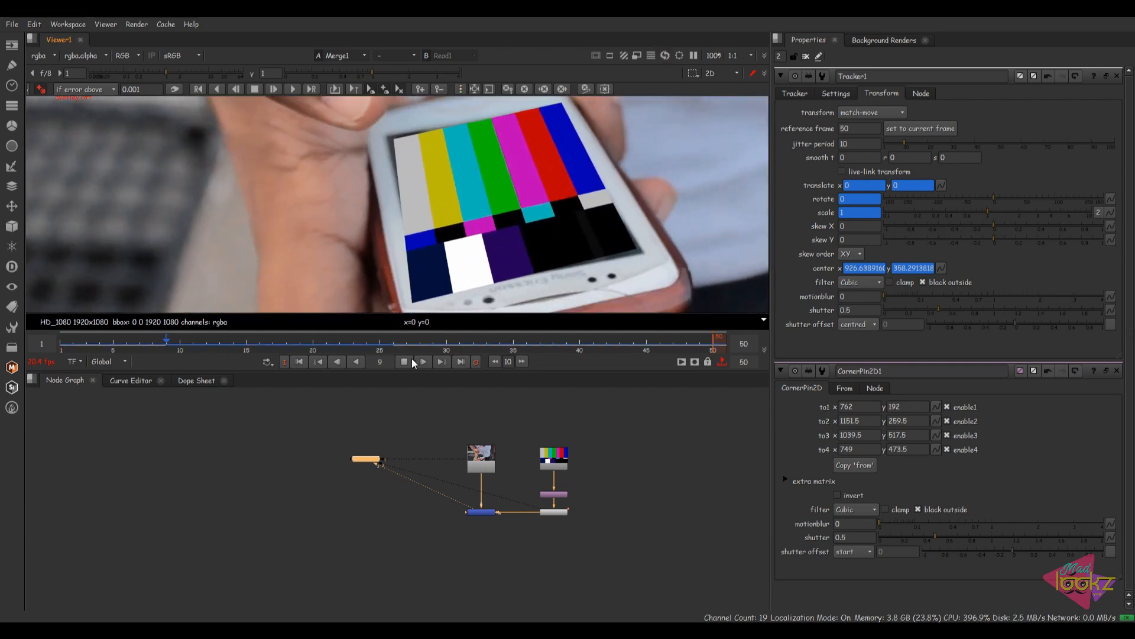
{"action": "left_click", "coordinate": [405, 361]}
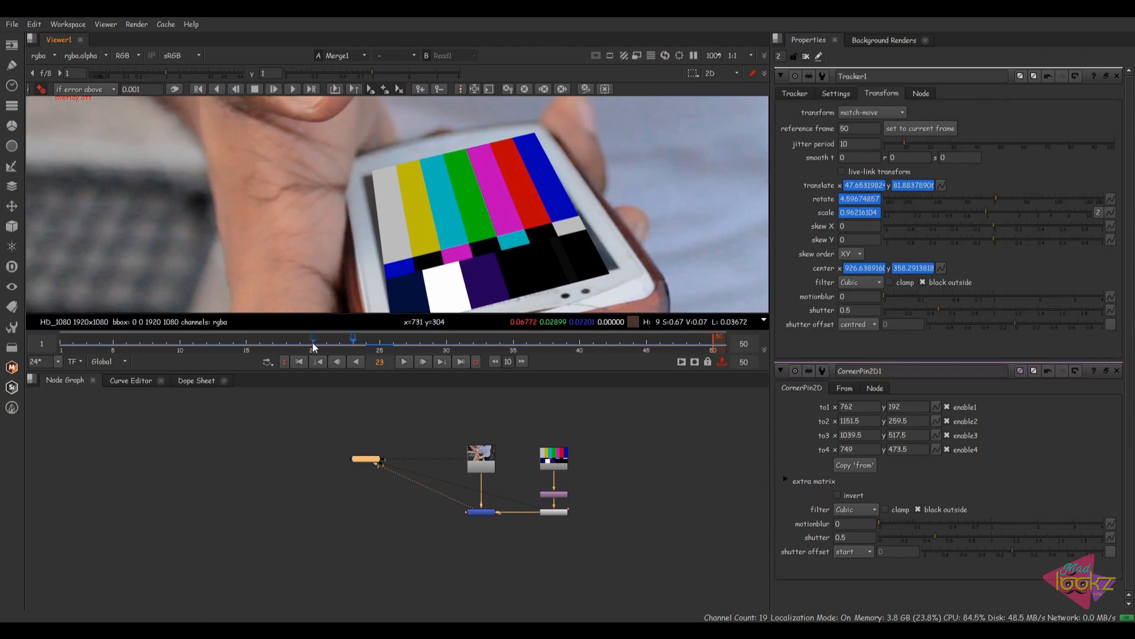
{"action": "left_click", "coordinate": [230, 345]}
{"action": "left_click_drag", "start_coordinate": [222, 346], "coordinate": [454, 348]}
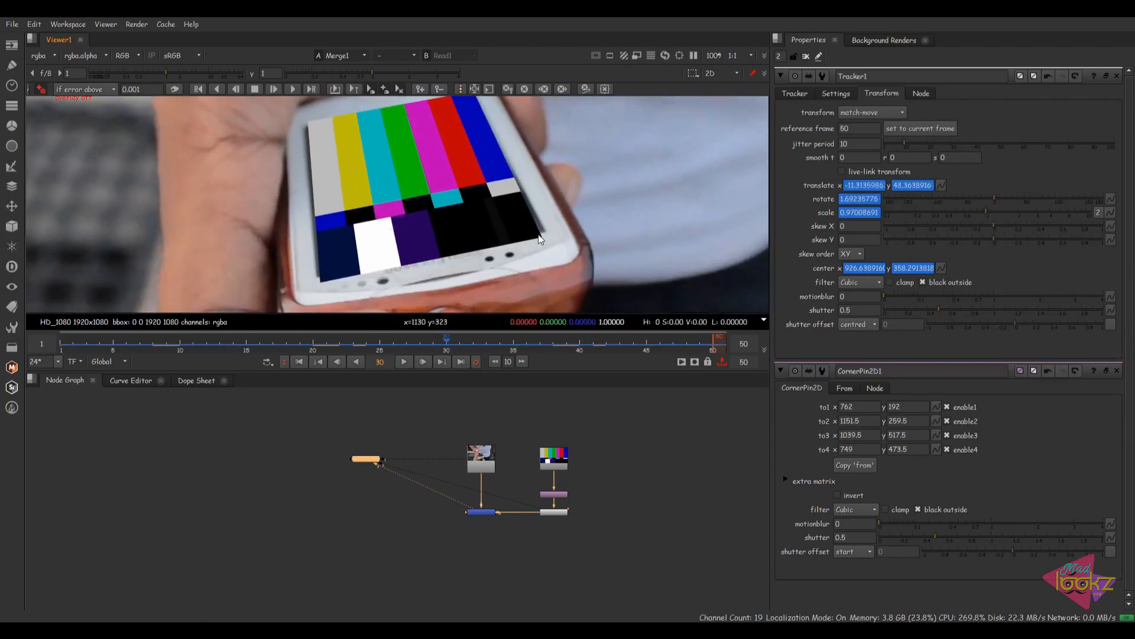
{"action": "left_click_drag", "start_coordinate": [703, 338], "coordinate": [166, 368]}
{"action": "scroll", "coordinate": [399, 200], "scroll_direction": "down", "scroll_amount": 1}
Add a sticky note below the node tree labelled "most efficient method" with font size 50.
{"action": "left_click", "coordinate": [578, 536]}
{"action": "middle_click_drag", "start_coordinate": [472, 515], "coordinate": [426, 464]}
{"action": "type", "text": "sticky"}
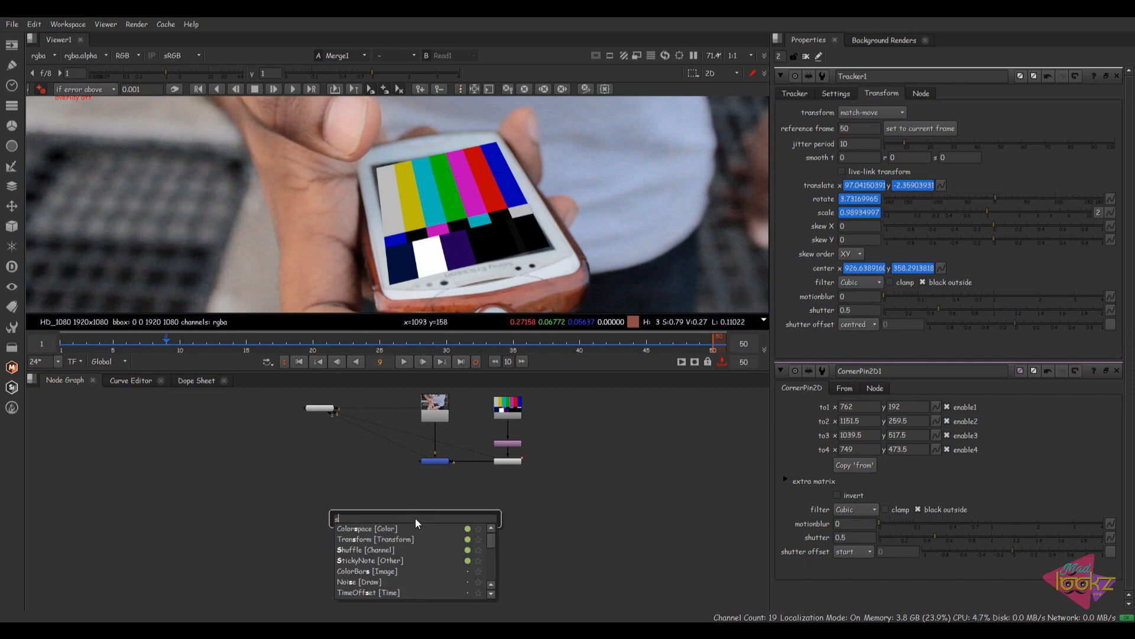
{"action": "key", "text": "Return"}
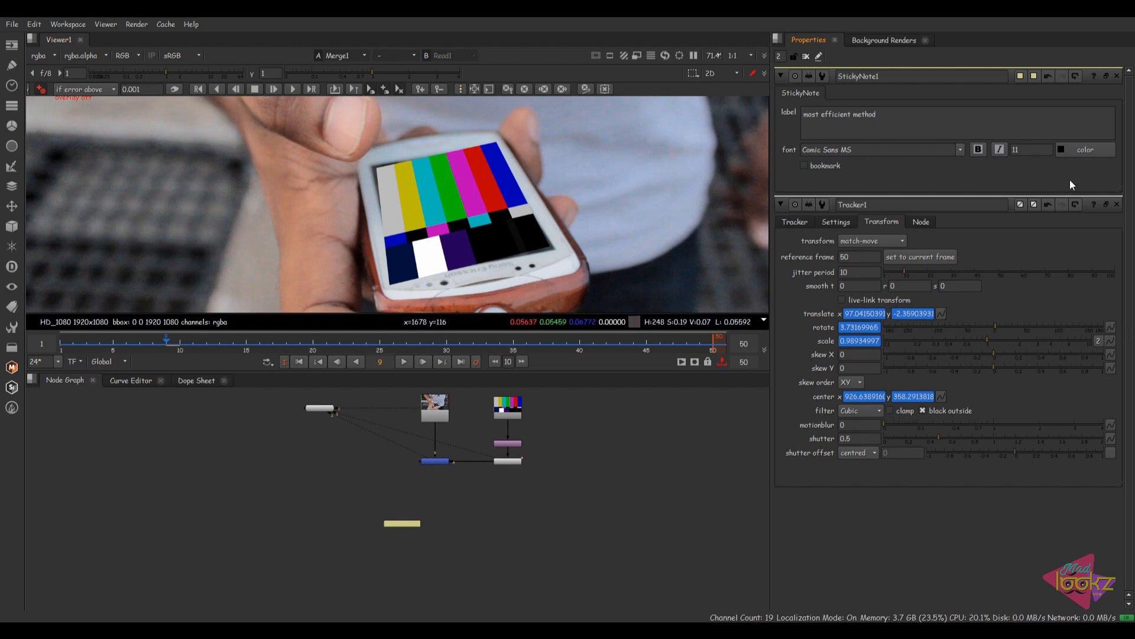
{"action": "key", "text": "Return"}
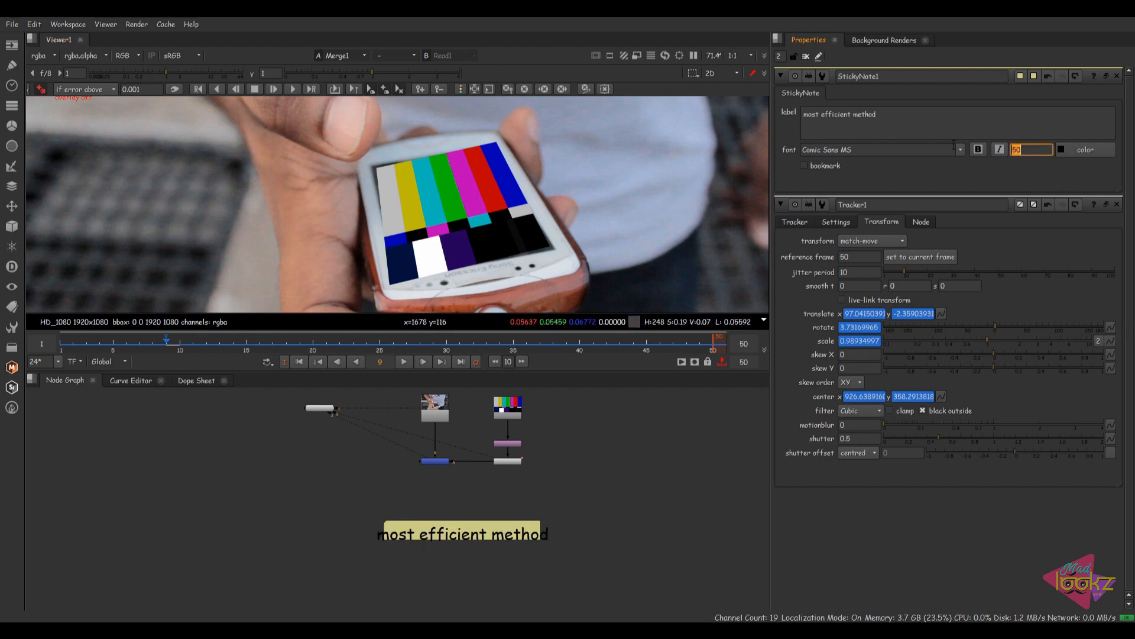
{"action": "left_click_drag", "start_coordinate": [483, 533], "coordinate": [484, 528]}
Duplicate the footage, ColorBars, CornerPin2D and Merge nodes without the Tracker, and place the copies below the "most efficient method" note.
{"action": "middle_click_drag", "start_coordinate": [488, 452], "coordinate": [479, 505]}
{"action": "left_click_drag", "start_coordinate": [531, 438], "coordinate": [472, 510]}
{"action": "left_click_drag", "start_coordinate": [465, 435], "coordinate": [389, 520], "text": "shift"}
{"action": "middle_click_drag", "start_coordinate": [446, 541], "coordinate": [429, 440]}
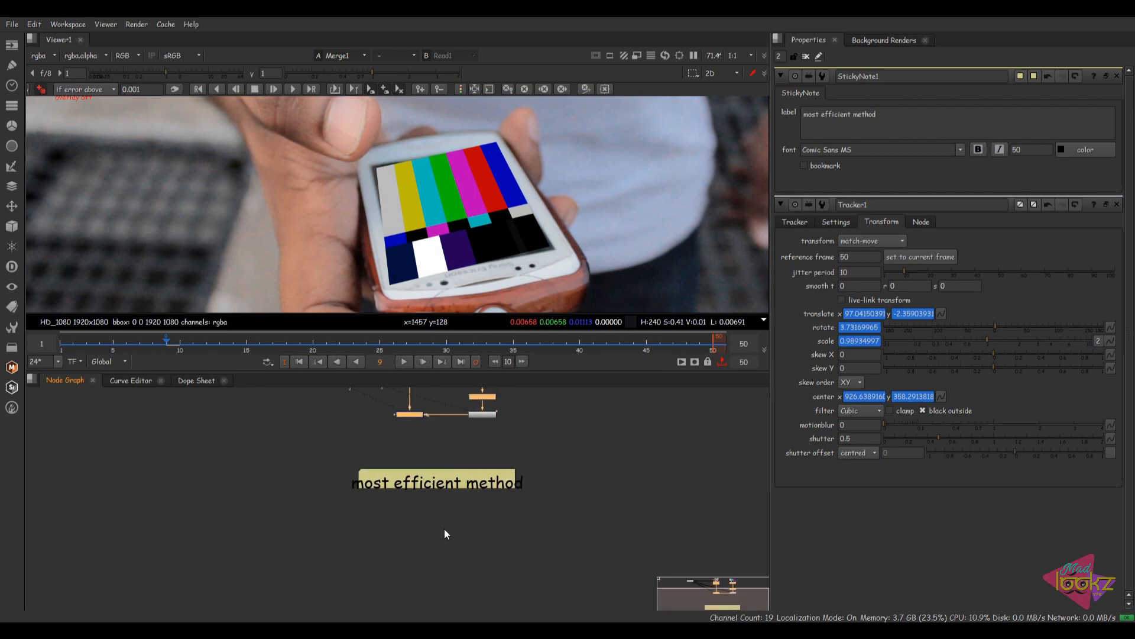
{"action": "key", "text": "ctrl+v"}
{"action": "middle_click_drag", "start_coordinate": [441, 531], "coordinate": [433, 490]}
{"action": "left_click_drag", "start_coordinate": [434, 503], "coordinate": [418, 499]}
{"action": "left_click_drag", "start_coordinate": [463, 534], "coordinate": [383, 580]}
Display the duplicated Merge in the viewer and go to reference frame 50.
{"action": "left_click", "coordinate": [486, 529]}
{"action": "key", "text": "1"}
{"action": "left_click", "coordinate": [699, 343]}
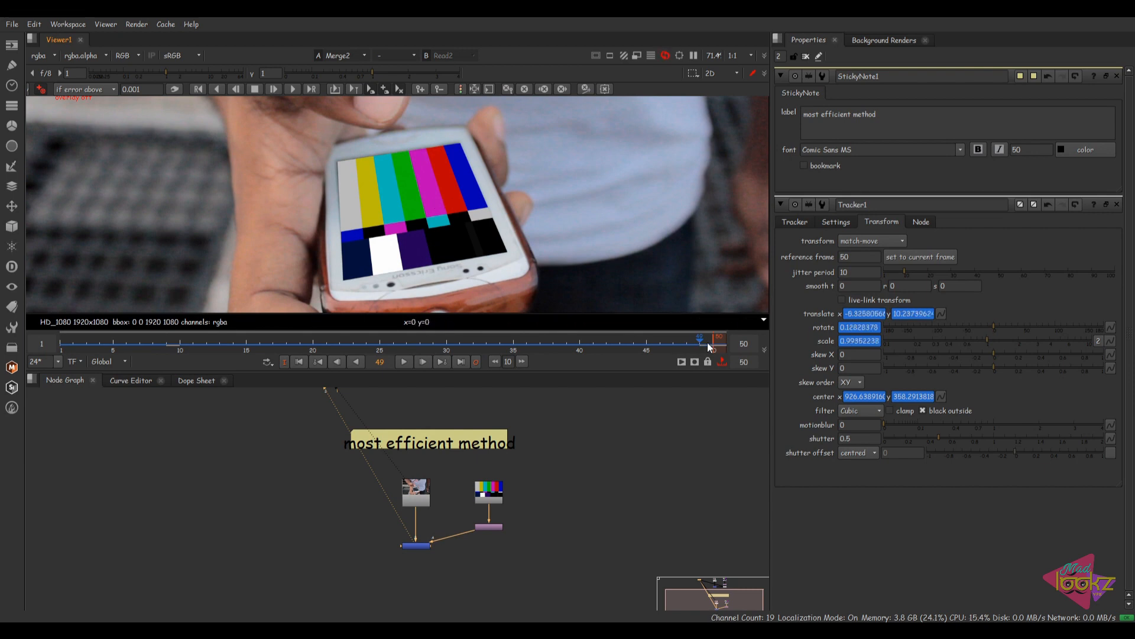
{"action": "left_click", "coordinate": [707, 343]}
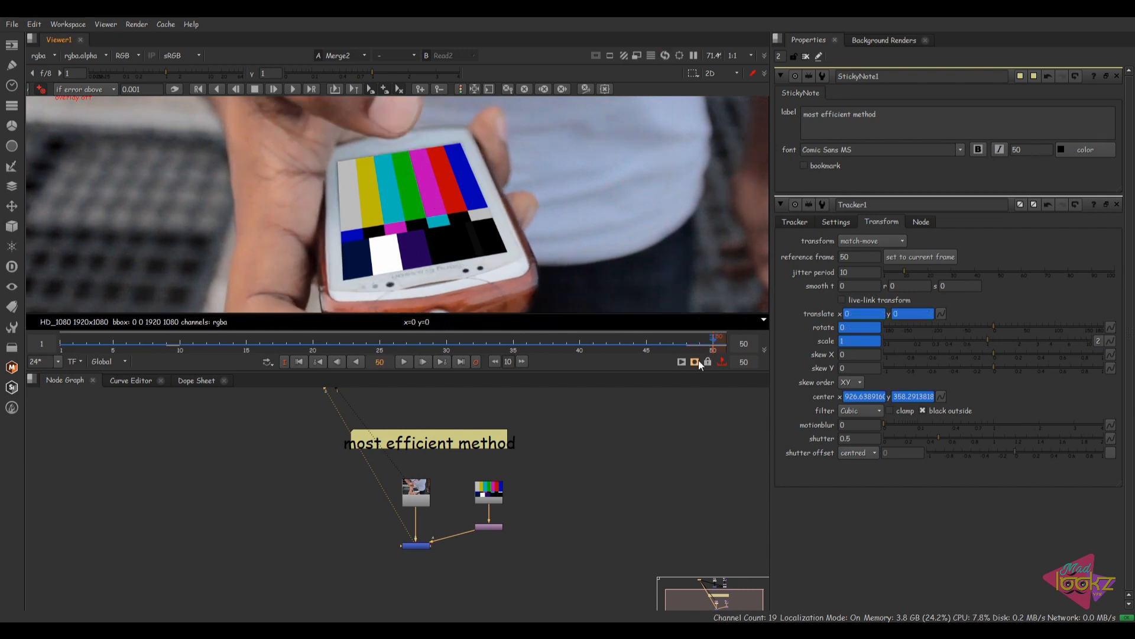
Open the Tracker1 node's properties and show its list of four tracks.
{"action": "middle_click_drag", "start_coordinate": [561, 485], "coordinate": [510, 484]}
{"action": "scroll", "coordinate": [551, 533], "scroll_direction": "down", "scroll_amount": 2}
{"action": "scroll", "coordinate": [497, 455], "scroll_direction": "up", "scroll_amount": 2}
{"action": "left_click", "coordinate": [496, 460]}
{"action": "double_click", "coordinate": [464, 437]}
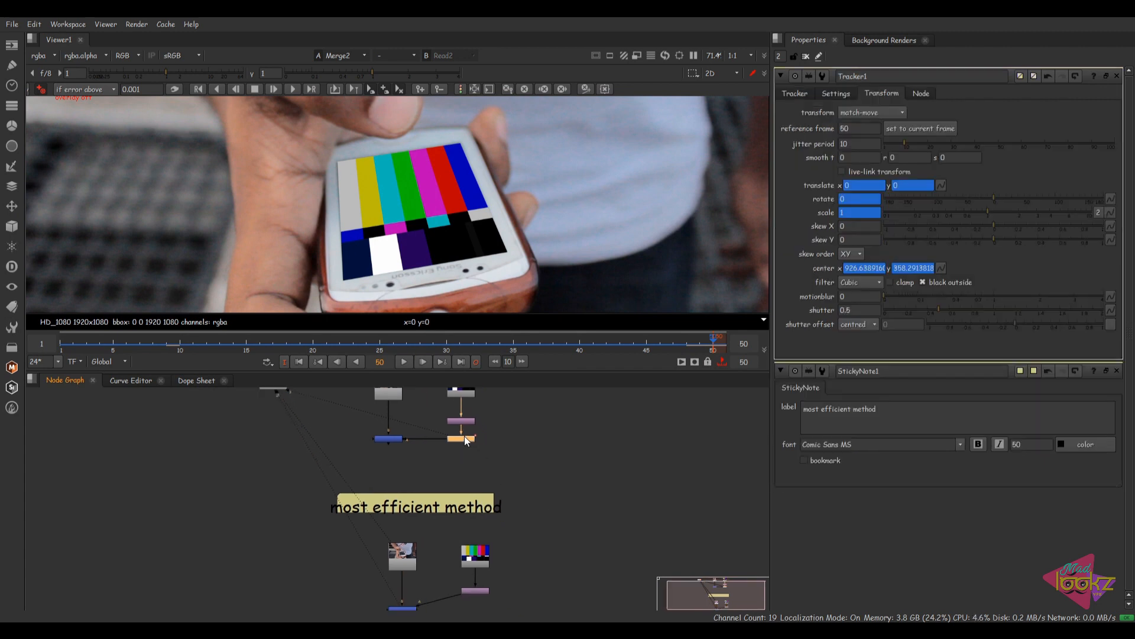
{"action": "left_click", "coordinate": [797, 94]}
Insert a second CornerPin2D between the duplicated CornerPin2D and Merge in the lower node tree.
{"action": "middle_click_drag", "start_coordinate": [533, 523], "coordinate": [483, 437]}
{"action": "left_click", "coordinate": [491, 487]}
{"action": "key", "text": "Tab"}
{"action": "type", "text": "con"}
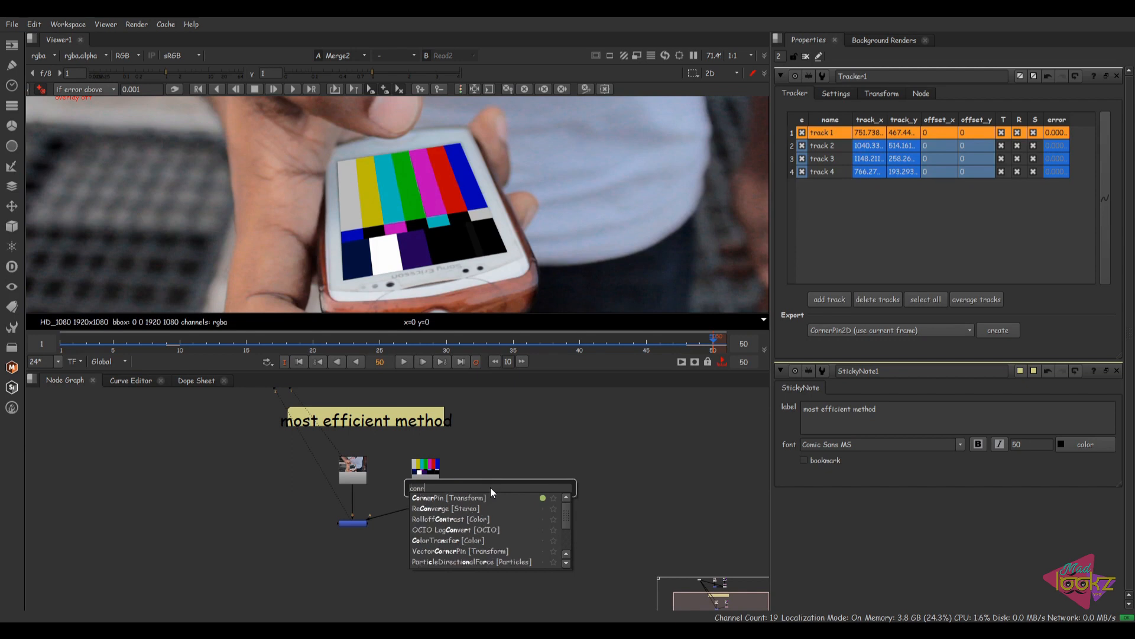
{"action": "key", "text": "Return"}
{"action": "middle_click_drag", "start_coordinate": [450, 424], "coordinate": [448, 474]}
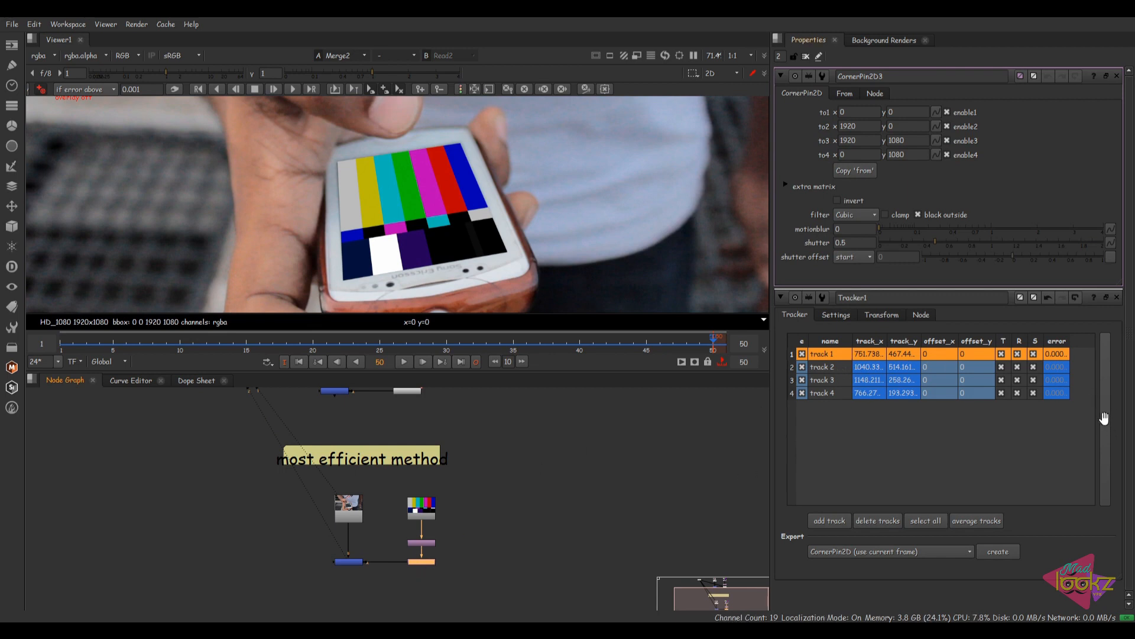
Link the new CornerPin2D's to1, to2, to3 and to4 points to Tracker1's tracks 1, 2, 3 and 4.
{"action": "left_click_drag", "start_coordinate": [991, 149], "coordinate": [935, 112]}
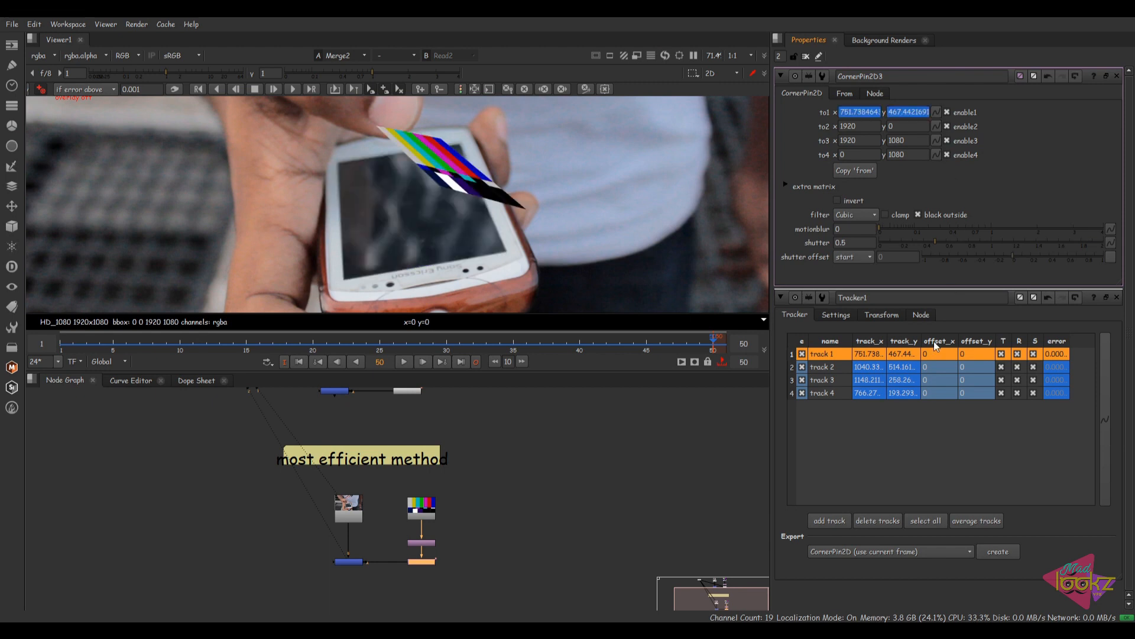
{"action": "left_click", "coordinate": [870, 367]}
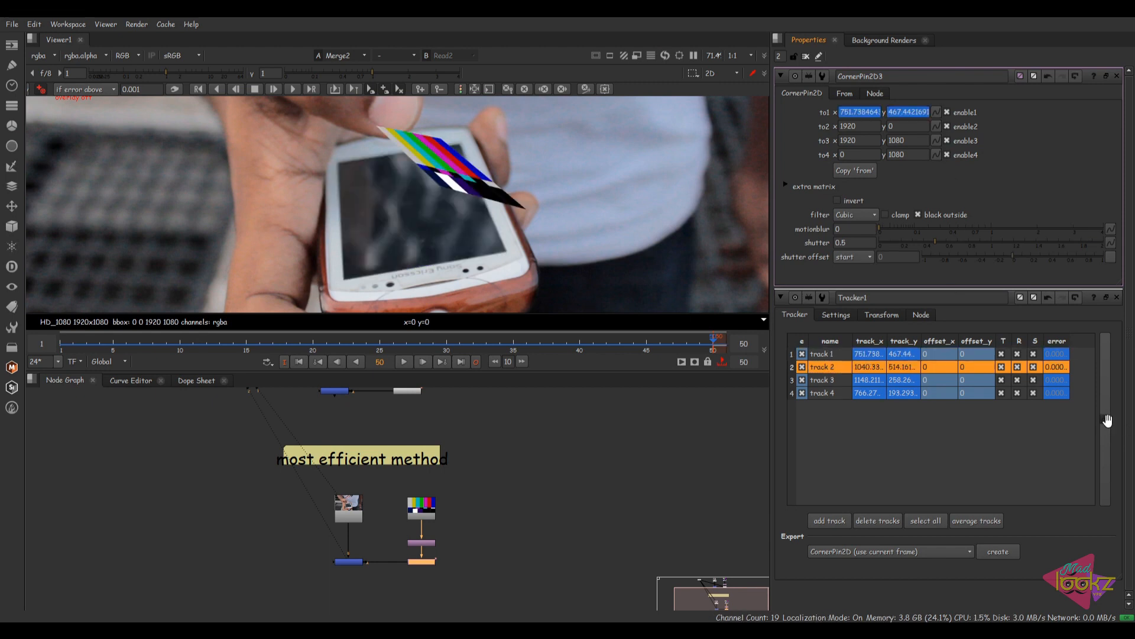
{"action": "left_click_drag", "start_coordinate": [939, 126], "coordinate": [938, 155]}
{"action": "left_click", "coordinate": [835, 379]}
{"action": "left_click", "coordinate": [835, 393]}
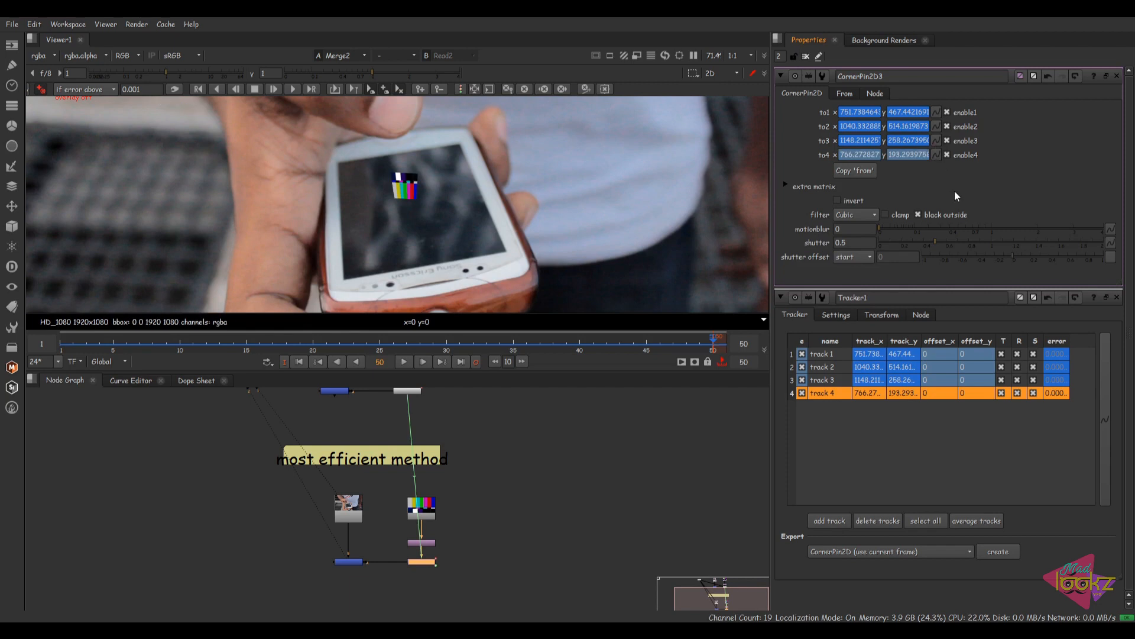
{"action": "key", "text": "ctrl+z"}
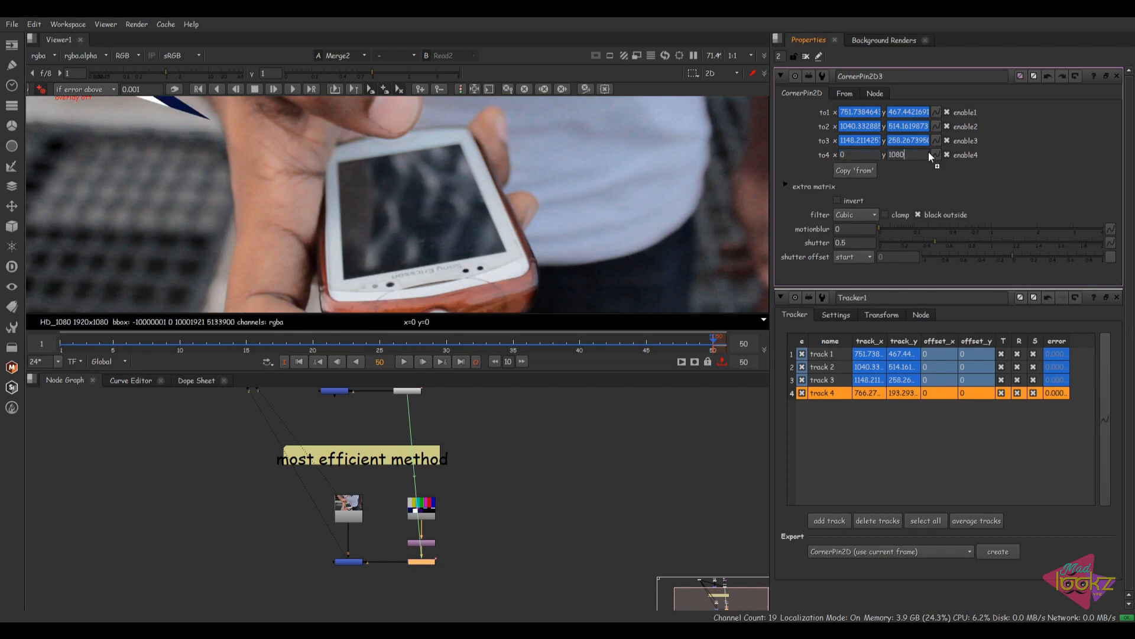
{"action": "left_click_drag", "start_coordinate": [938, 151], "coordinate": [939, 153]}
Display the duplicated Merge and copy the new CornerPin2D's "to" points into its "from" points at frame 50.
{"action": "left_click", "coordinate": [347, 516]}
{"action": "key", "text": "1"}
{"action": "left_click_drag", "start_coordinate": [389, 537], "coordinate": [303, 609]}
{"action": "key", "text": "1"}
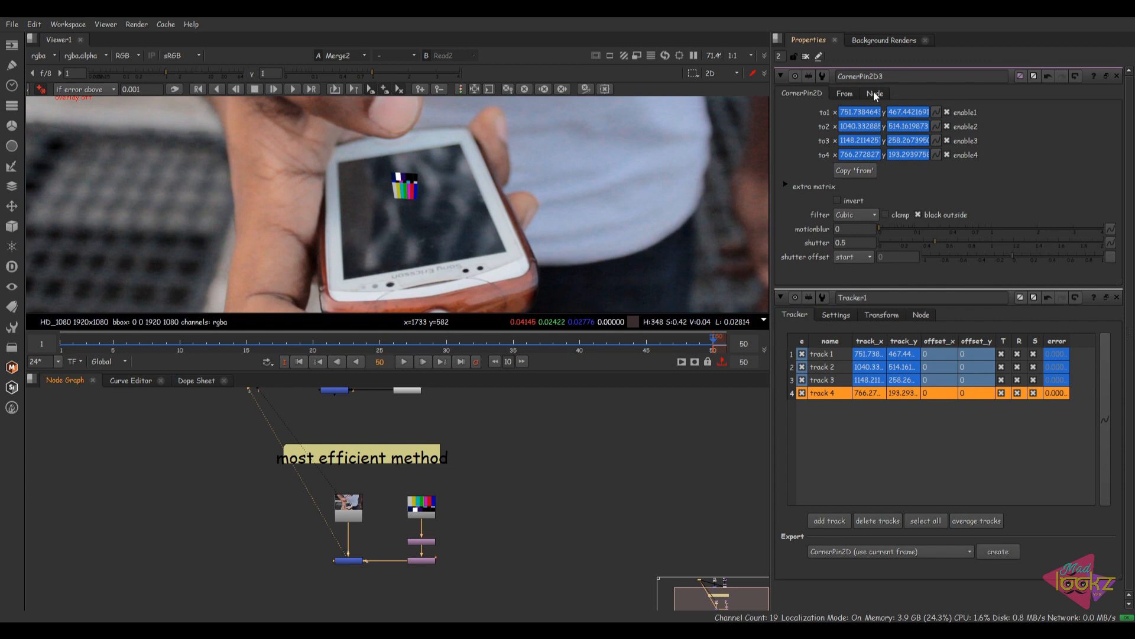
{"action": "left_click", "coordinate": [845, 94]}
{"action": "left_click", "coordinate": [867, 169]}
Remove the animation from the new CornerPin2D's from1, from2, from3 and from4 points.
{"action": "right_click", "coordinate": [917, 114]}
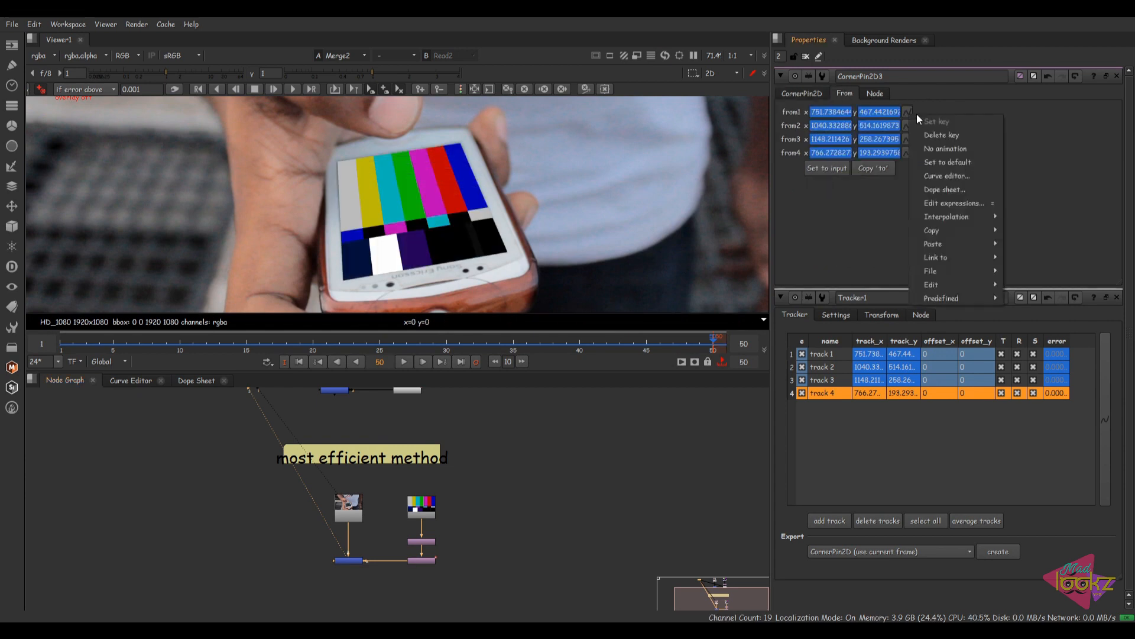
{"action": "left_click", "coordinate": [932, 147]}
{"action": "right_click", "coordinate": [907, 126]}
{"action": "left_click", "coordinate": [927, 158]}
{"action": "right_click", "coordinate": [907, 140]}
{"action": "left_click", "coordinate": [934, 175]}
{"action": "right_click", "coordinate": [907, 152]}
{"action": "left_click", "coordinate": [938, 187]}
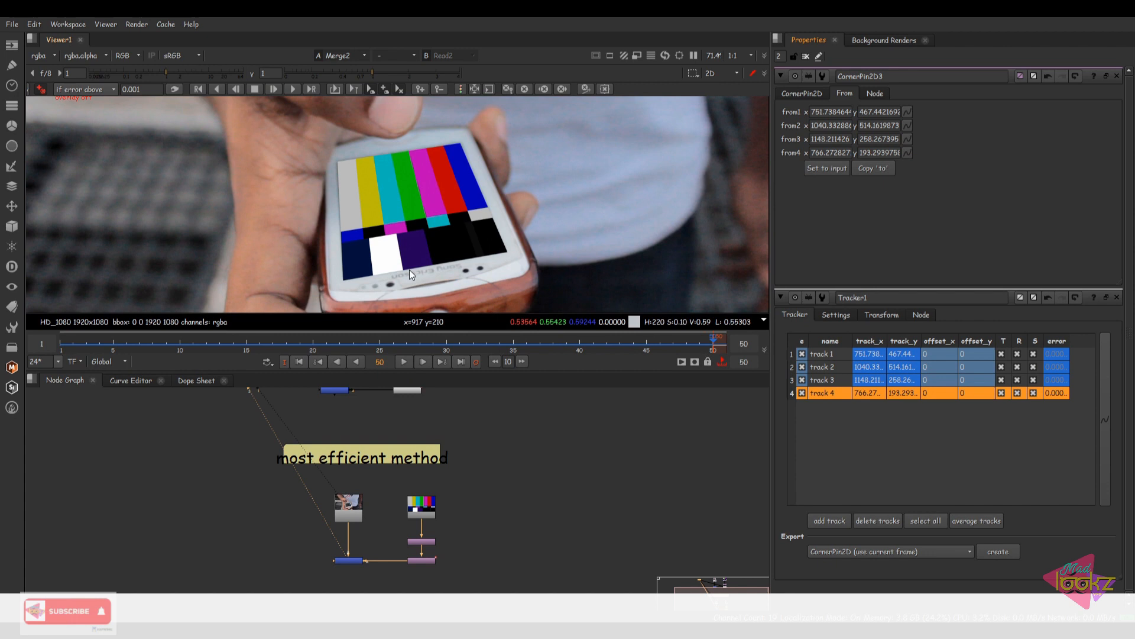
Inspect the composite in an enlarged viewer, and split the viewer pane into two side by side.
{"action": "key", "text": "space"}
{"action": "middle_click_drag", "start_coordinate": [444, 340], "coordinate": [522, 312]}
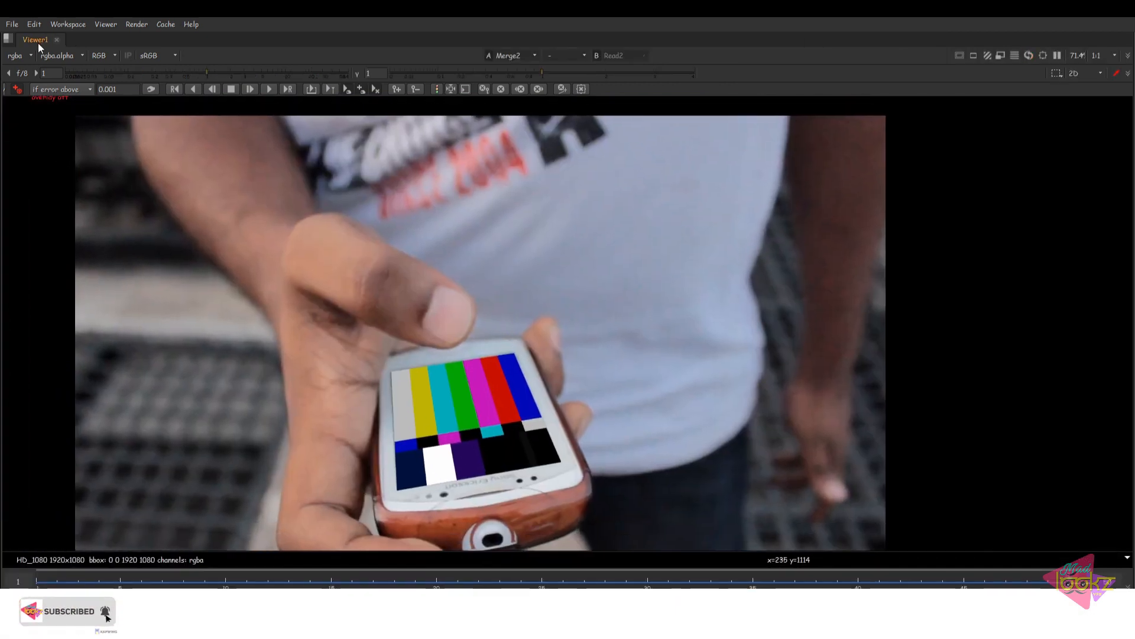
{"action": "left_click", "coordinate": [7, 40]}
{"action": "left_click", "coordinate": [55, 66]}
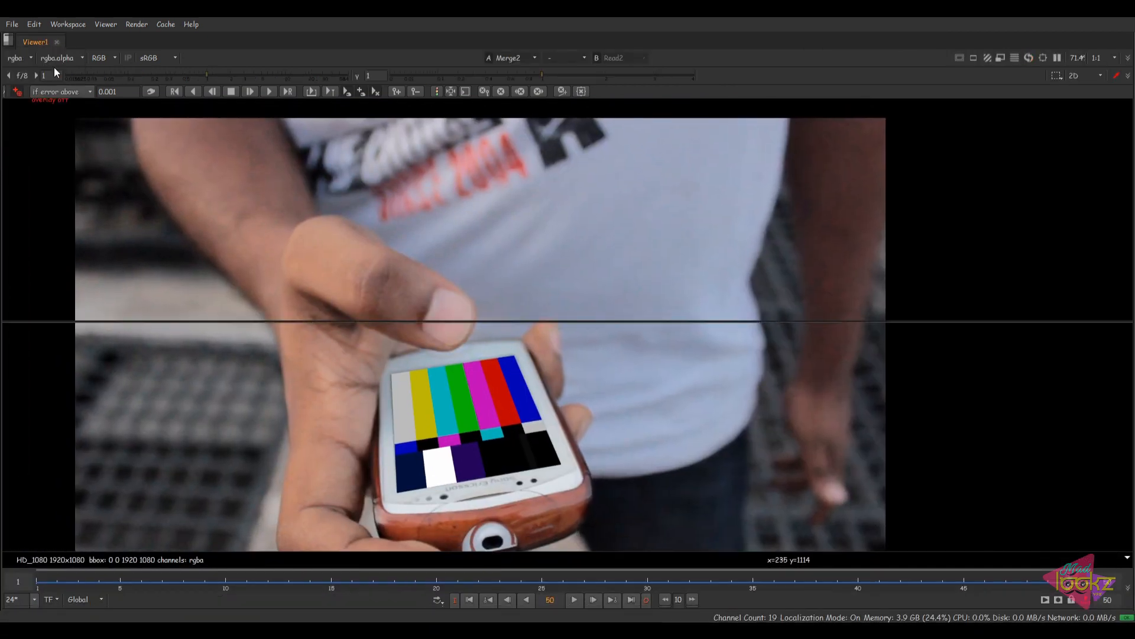
{"action": "key", "text": "space"}
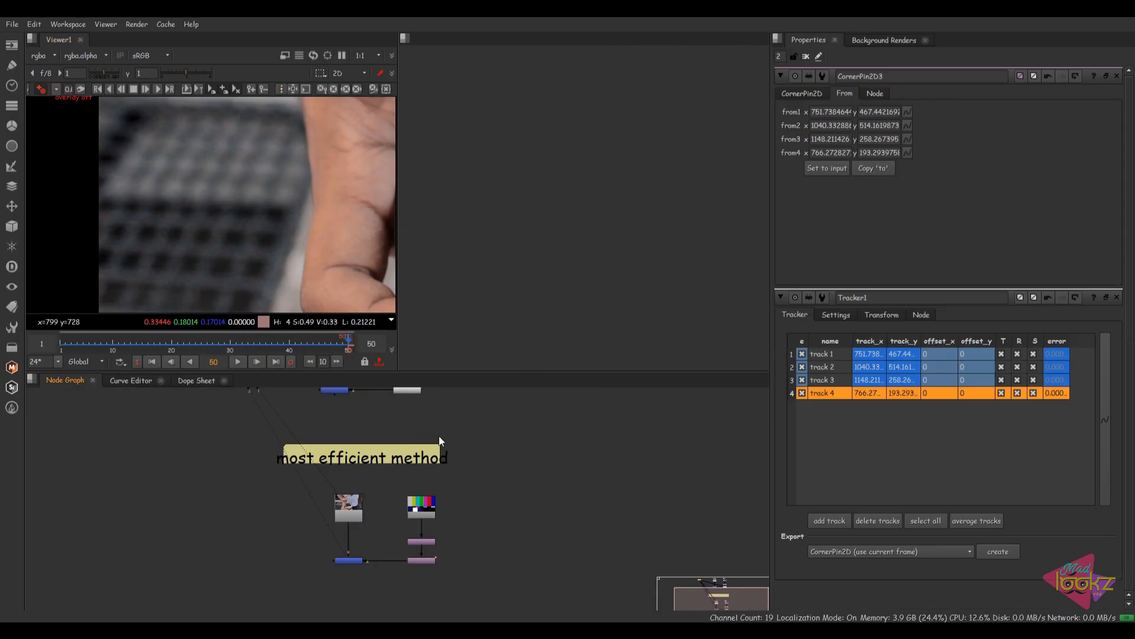
Create a second Viewer node, connect it to the match-moved Merge1, and dock its viewer in the empty pane.
{"action": "key", "text": "Tab"}
{"action": "type", "text": "view"}
{"action": "left_click", "coordinate": [430, 482]}
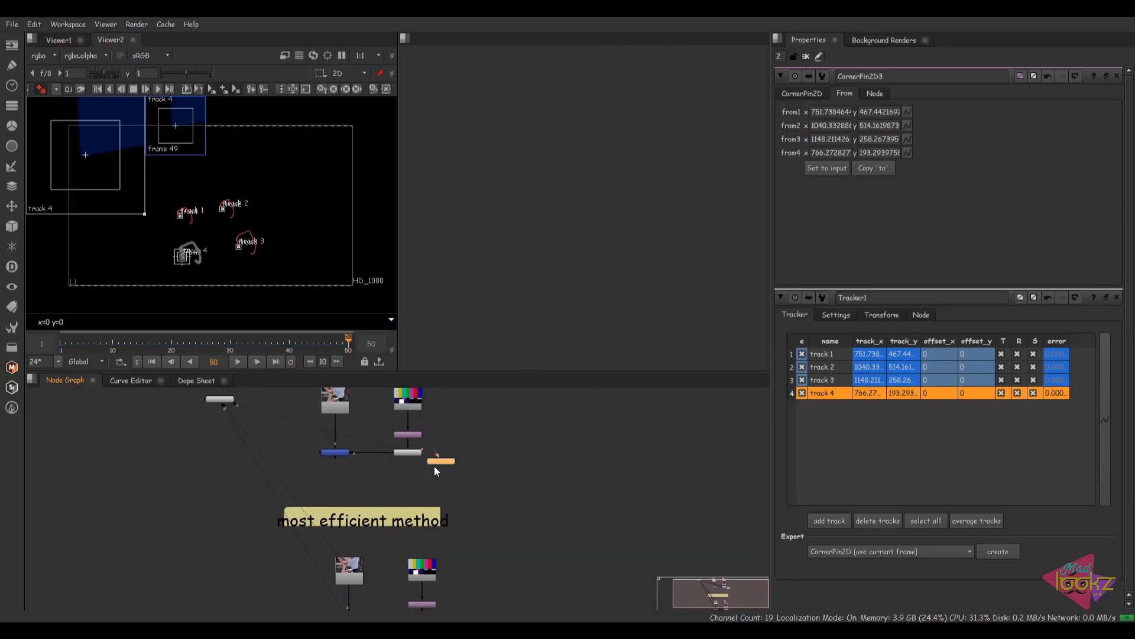
{"action": "left_click_drag", "start_coordinate": [353, 445], "coordinate": [350, 448]}
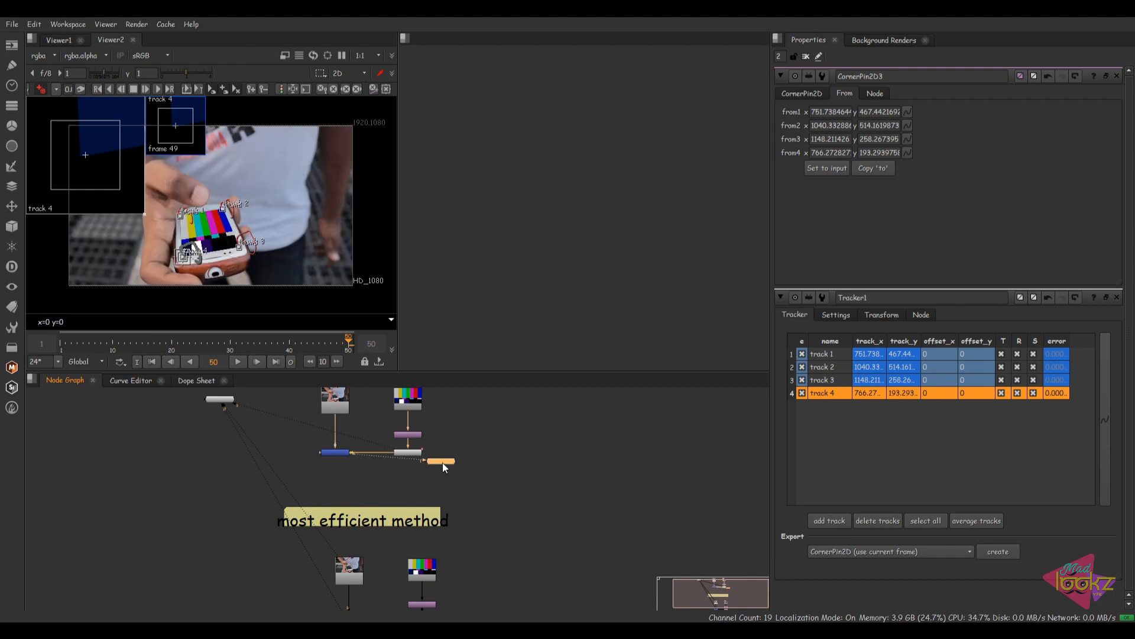
{"action": "left_click_drag", "start_coordinate": [108, 40], "coordinate": [491, 71]}
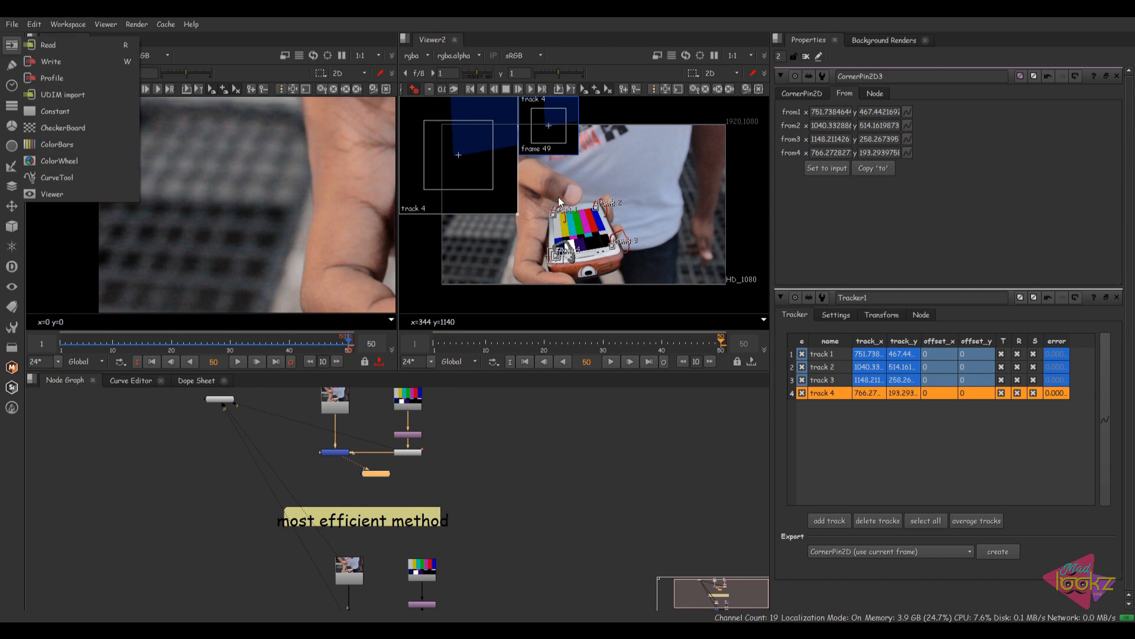
Inspect the match-moved composite at full size in the second viewer.
{"action": "right_click", "coordinate": [597, 207]}
{"action": "key", "text": "Escape"}
{"action": "key", "text": "space"}
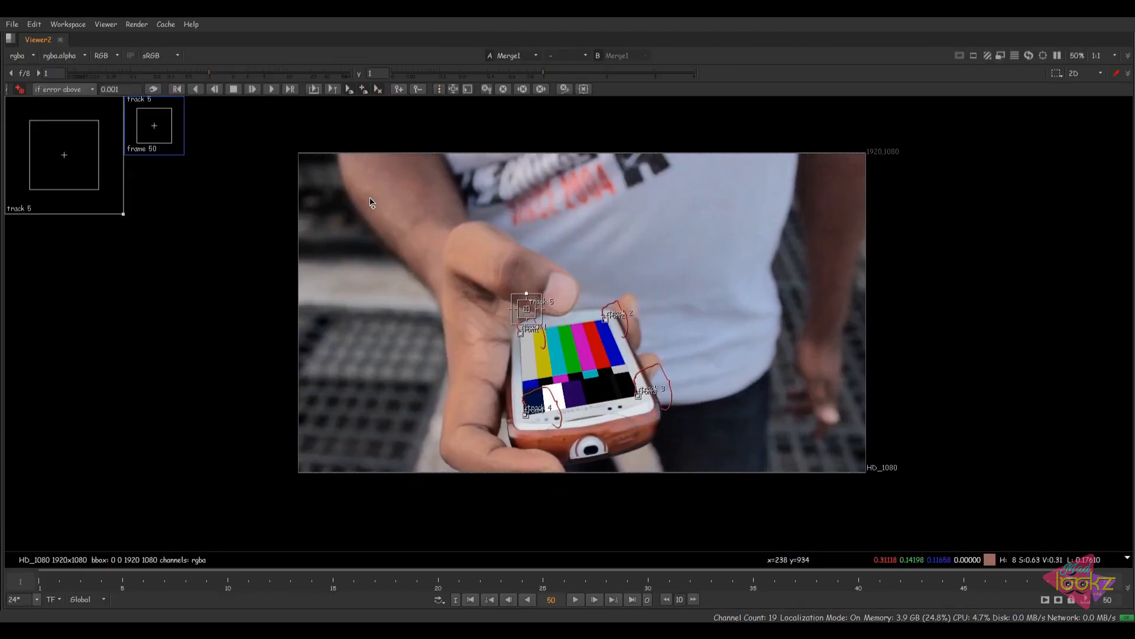
{"action": "key", "text": "space"}
Rearrange the workspace around a taller viewer, and split the viewer pane into two side by side.
{"action": "left_click_drag", "start_coordinate": [404, 376], "coordinate": [397, 519]}
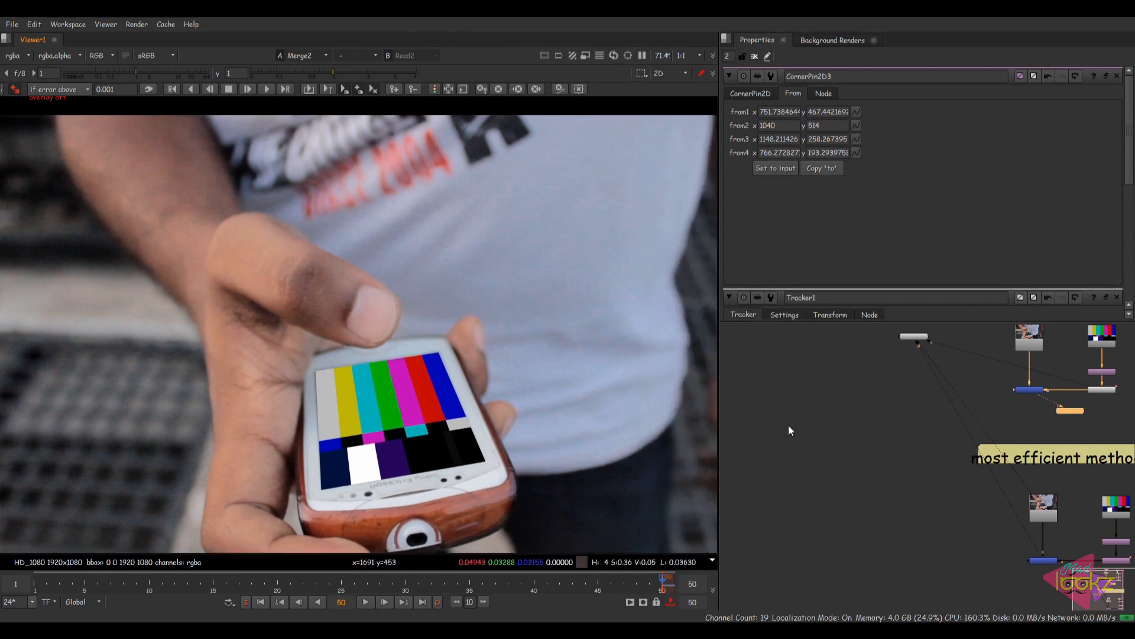
{"action": "mouse_move", "coordinate": [926, 483]}
{"action": "middle_mouse_down"}
{"action": "mouse_move", "coordinate": [873, 456]}
{"action": "mouse_move", "coordinate": [936, 488]}
{"action": "middle_mouse_up"}
{"action": "left_click", "coordinate": [5, 39]}
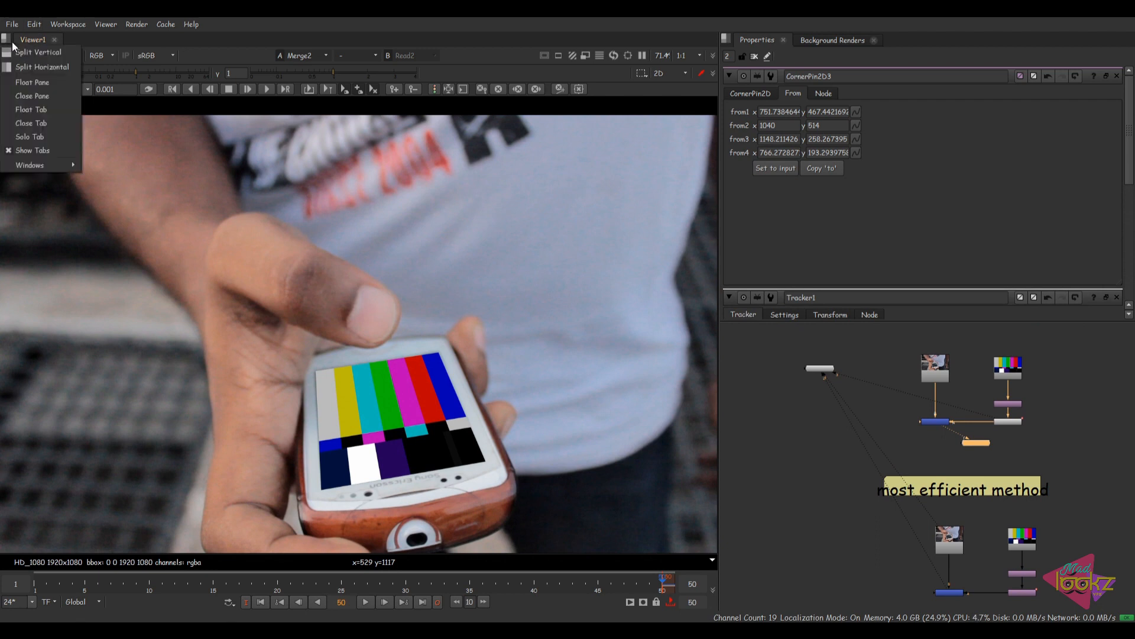
{"action": "left_click", "coordinate": [43, 53]}
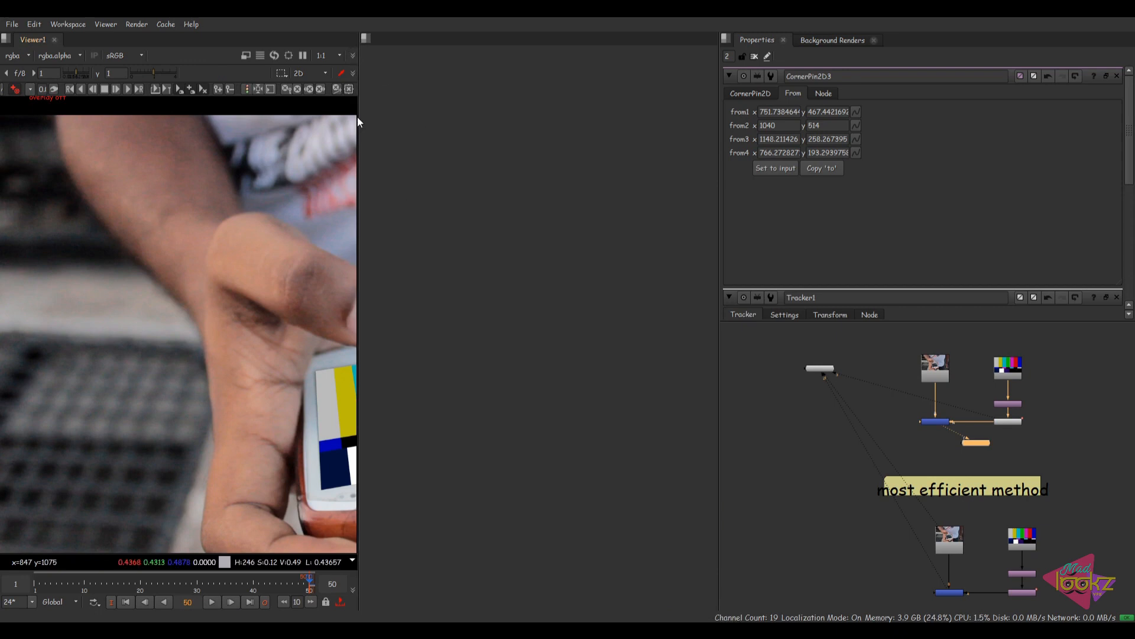
{"action": "left_click_drag", "start_coordinate": [358, 117], "coordinate": [339, 121]}
{"action": "scroll", "coordinate": [123, 316], "scroll_direction": "down", "scroll_amount": 5}
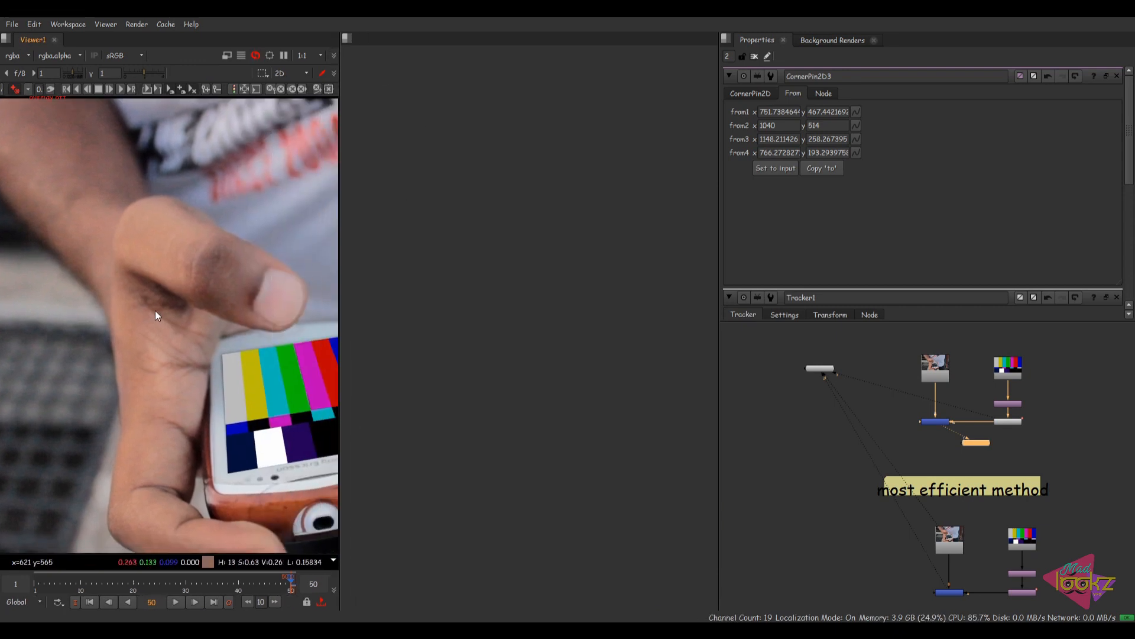
Display the match-moved Merge1 in the first viewer and select the Viewer2 node.
{"action": "middle_click_drag", "start_coordinate": [937, 470], "coordinate": [837, 447]}
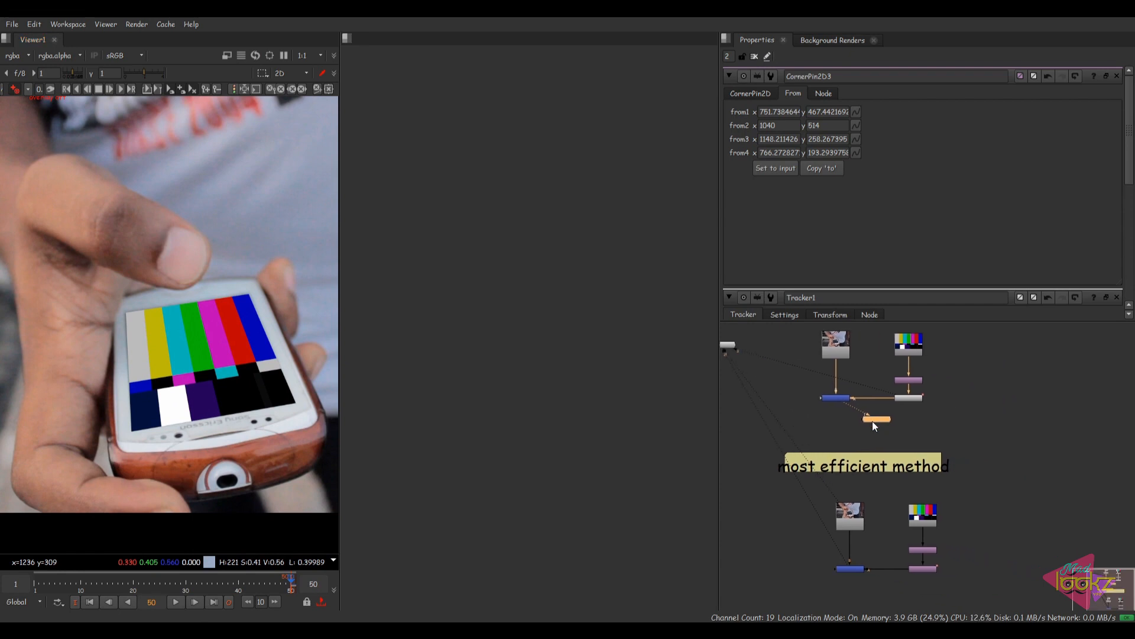
{"action": "left_click", "coordinate": [840, 399]}
{"action": "key", "text": "1"}
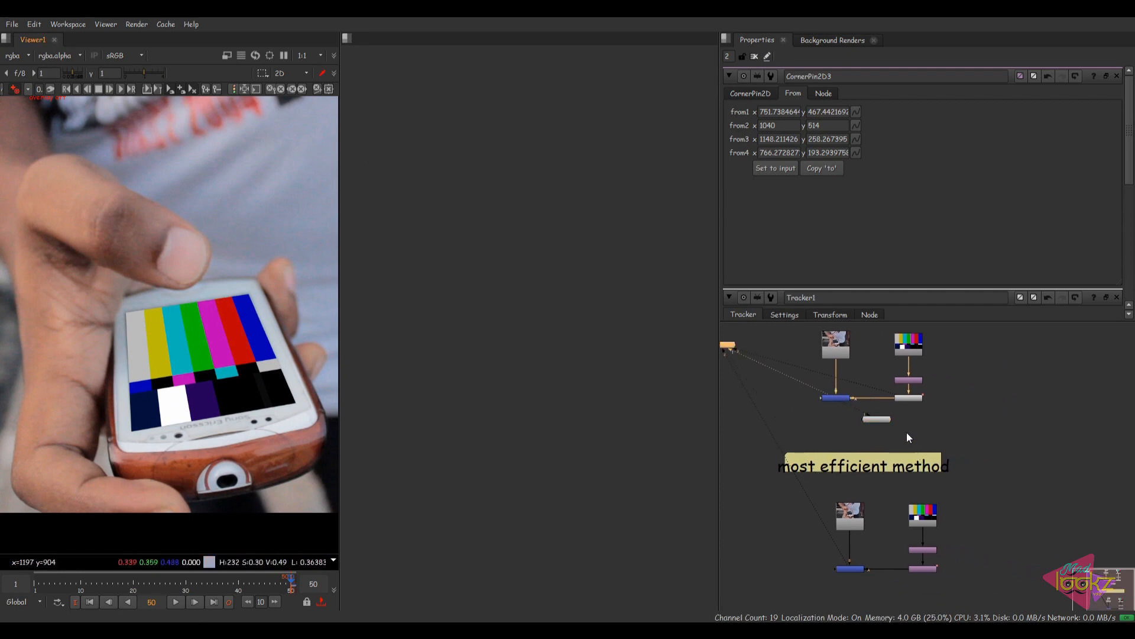
{"action": "left_click", "coordinate": [884, 418]}
{"action": "middle_click_drag", "start_coordinate": [875, 453], "coordinate": [904, 460]}
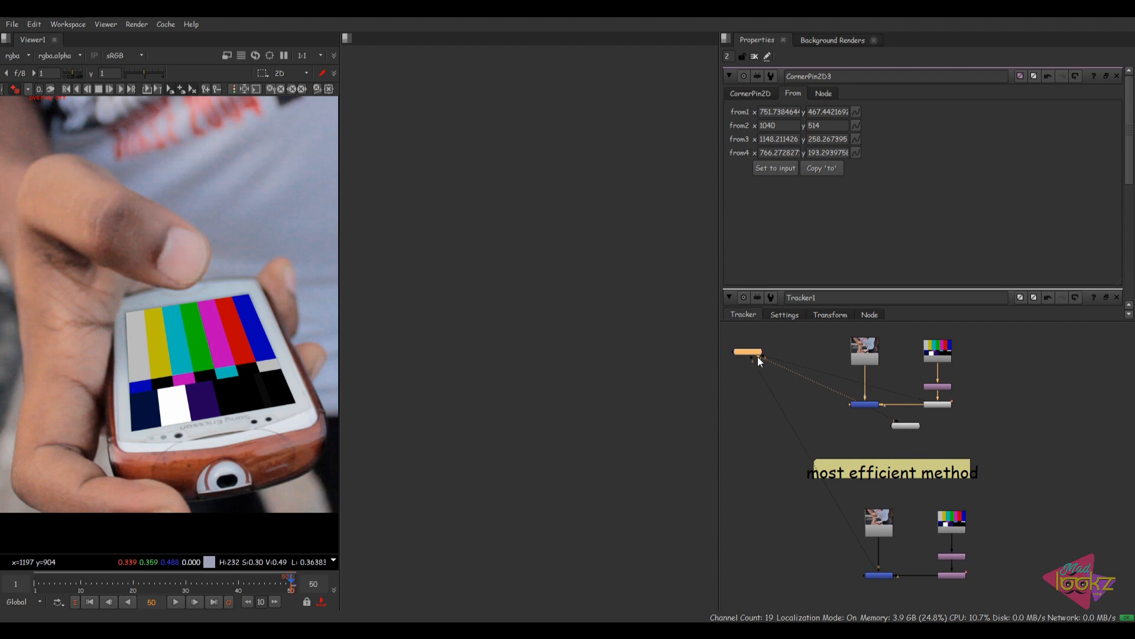
Open Viewer2 on the match-moved Merge1, dock it in the empty pane, and frame the phone in it.
{"action": "scroll", "coordinate": [807, 372], "scroll_direction": "up", "scroll_amount": 3}
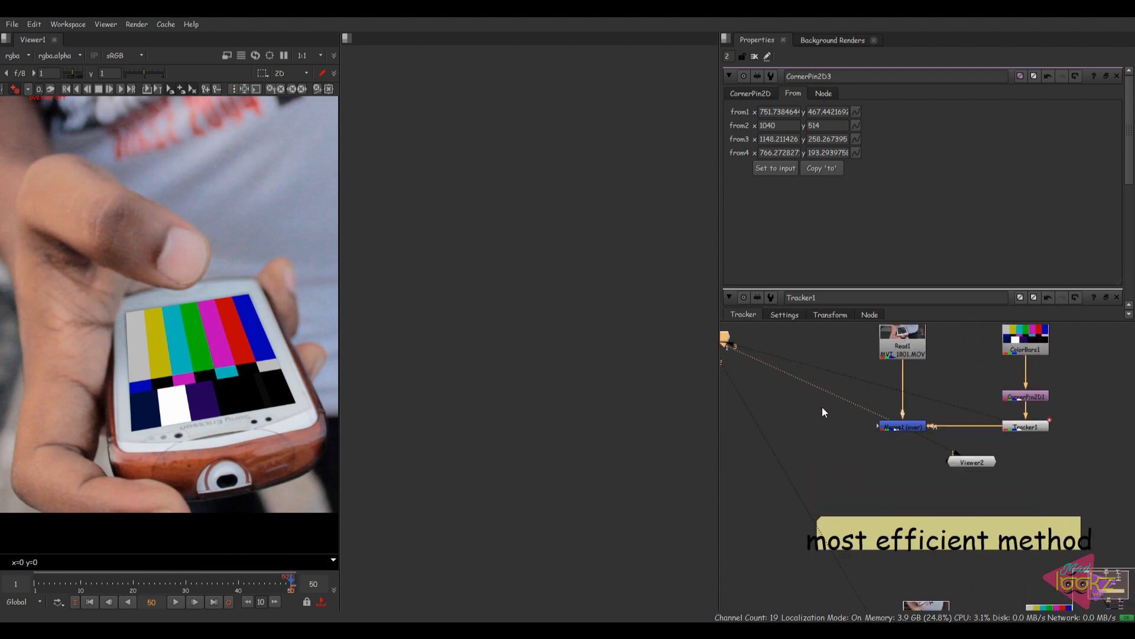
{"action": "middle_click_drag", "start_coordinate": [936, 456], "coordinate": [1016, 449]}
{"action": "left_click_drag", "start_coordinate": [1031, 465], "coordinate": [988, 481]}
{"action": "double_click", "coordinate": [985, 482]}
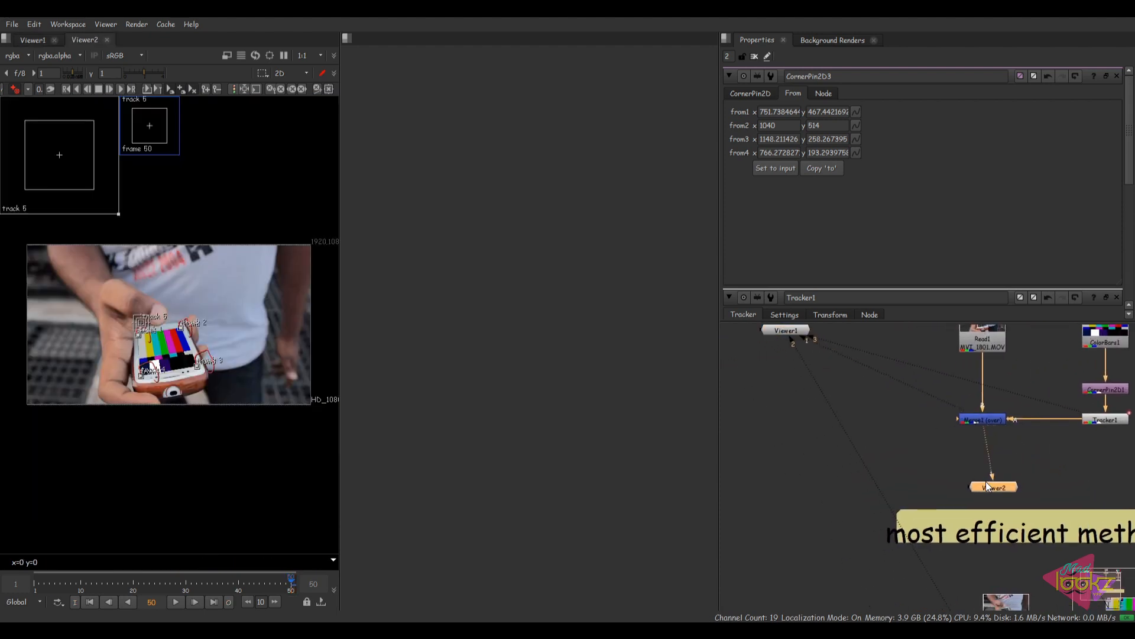
{"action": "left_click_drag", "start_coordinate": [84, 39], "coordinate": [529, 177]}
{"action": "scroll", "coordinate": [542, 374], "scroll_direction": "up", "scroll_amount": 3}
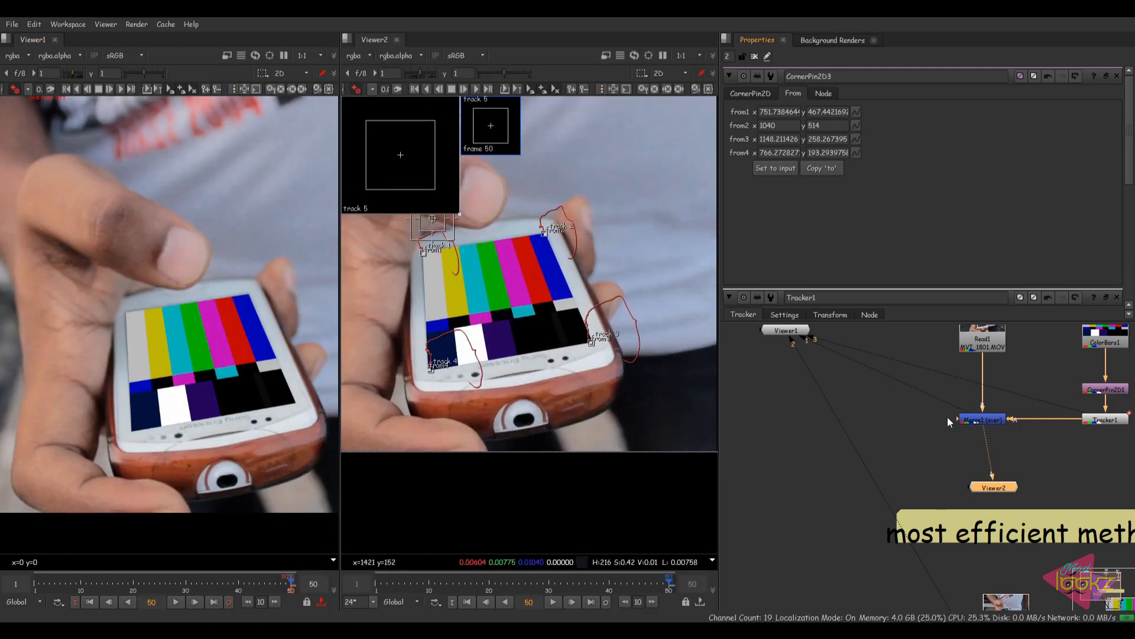
{"action": "scroll", "coordinate": [874, 399], "scroll_direction": "down", "scroll_amount": 2}
{"action": "middle_click_drag", "start_coordinate": [598, 424], "coordinate": [570, 423]}
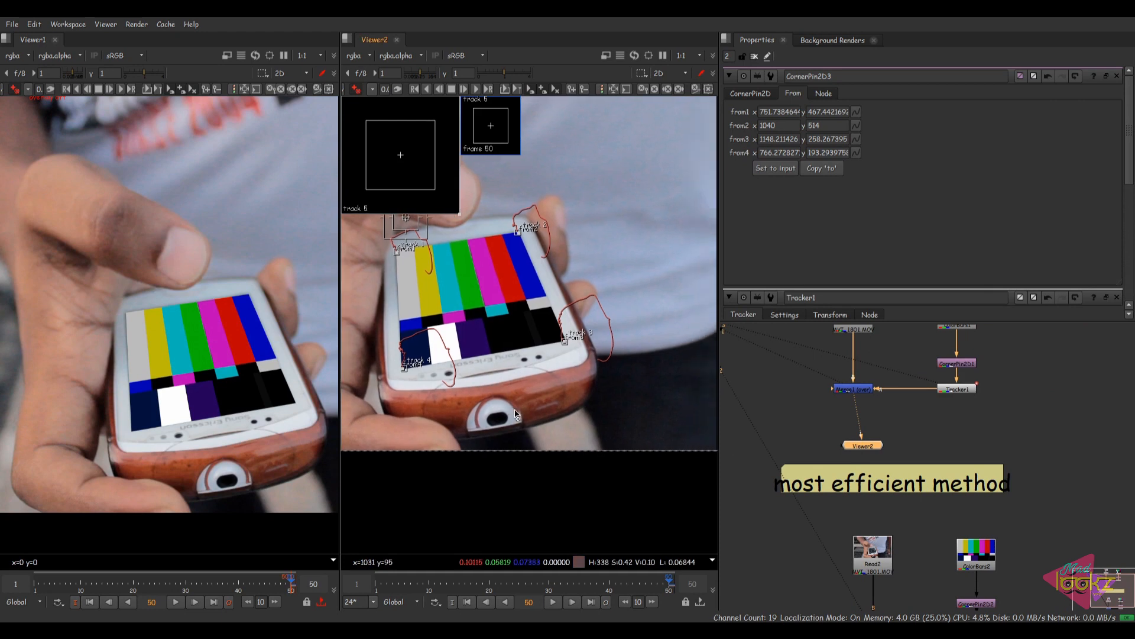
Display the most efficient method's Merge in the first viewer beside the match-moved composite.
{"action": "scroll", "coordinate": [784, 516], "scroll_direction": "down", "scroll_amount": 2}
{"action": "middle_click_drag", "start_coordinate": [784, 516], "coordinate": [786, 434]}
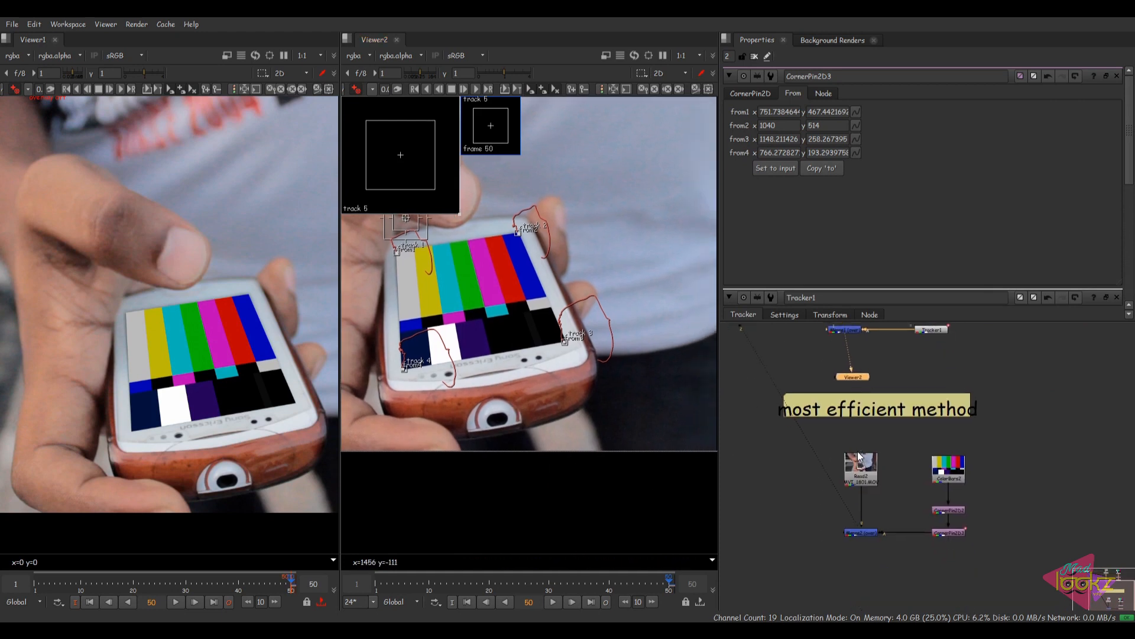
{"action": "left_click", "coordinate": [861, 530]}
{"action": "key", "text": "1"}
{"action": "left_click", "coordinate": [835, 522]}
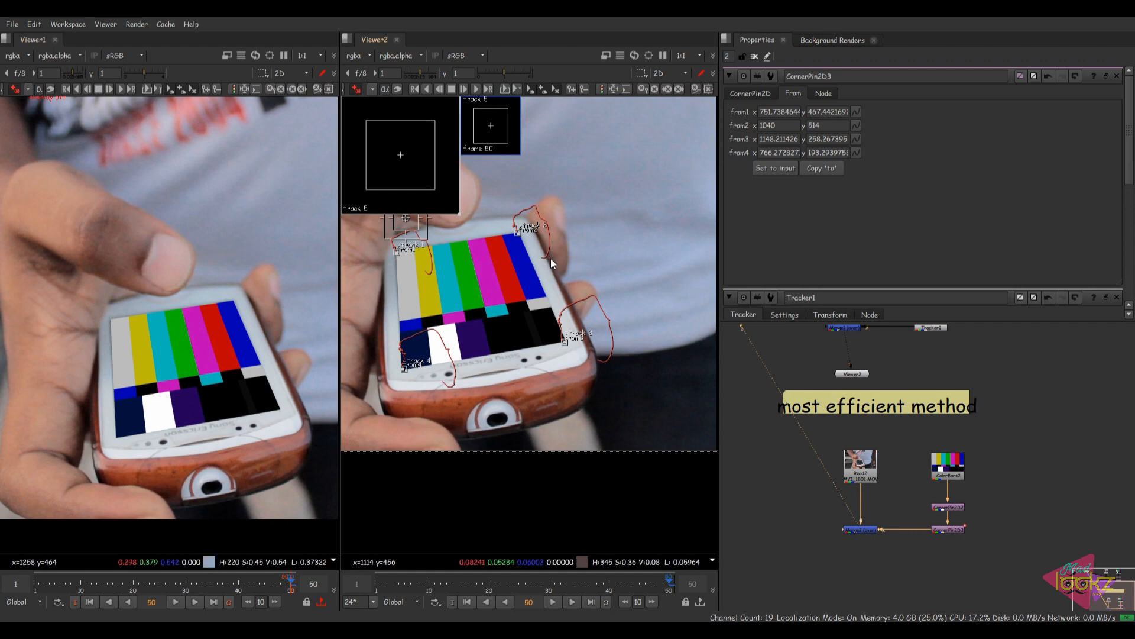
Hide the tracker overlay in the second viewer and frame the phone similarly in both viewers.
{"action": "middle_click_drag", "start_coordinate": [560, 272], "coordinate": [580, 303]}
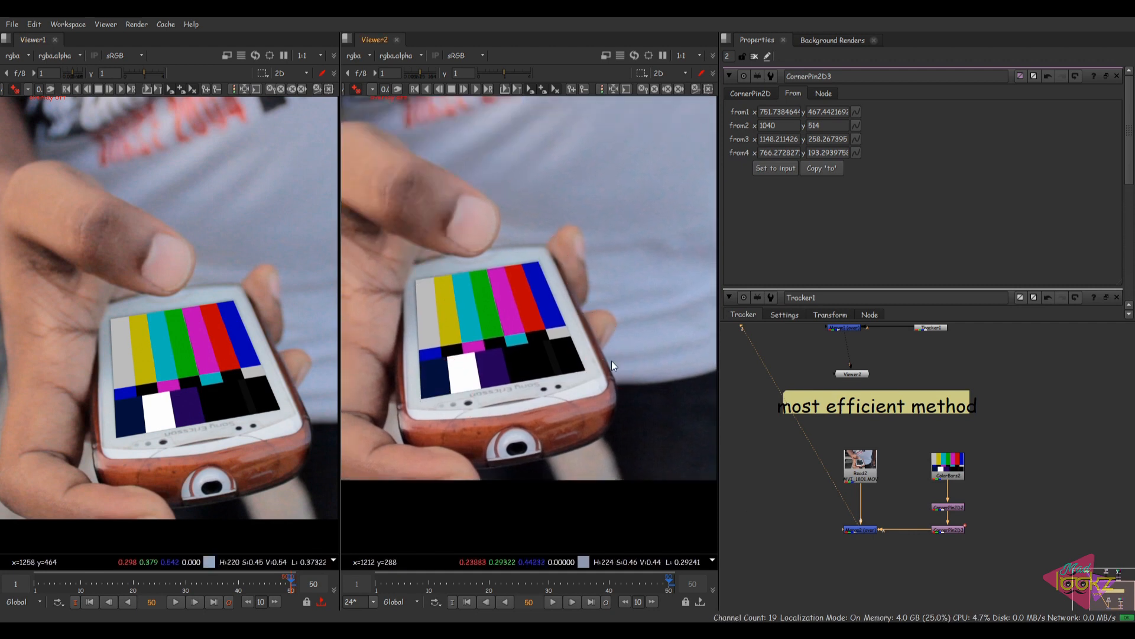
{"action": "middle_click_drag", "start_coordinate": [214, 397], "coordinate": [207, 360]}
{"action": "middle_click_drag", "start_coordinate": [479, 303], "coordinate": [489, 342]}
{"action": "scroll", "coordinate": [489, 342], "scroll_direction": "down", "scroll_amount": 1}
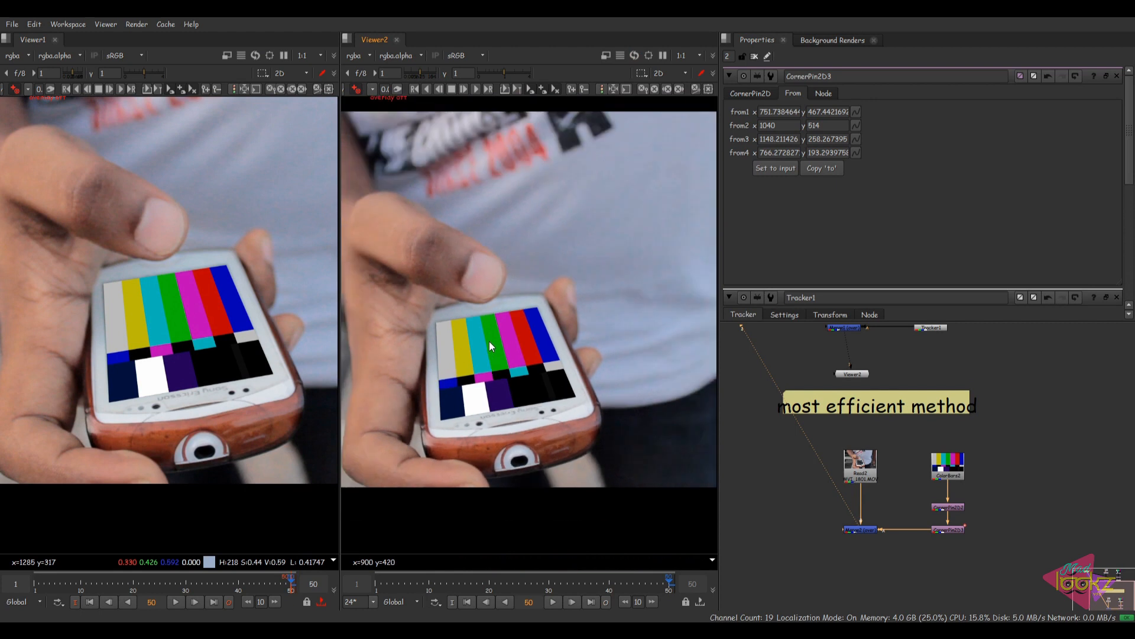
Match the first viewer's phone framing to the second viewer and play the two composites side by side.
{"action": "middle_click_drag", "start_coordinate": [224, 350], "coordinate": [229, 367]}
{"action": "scroll", "coordinate": [230, 366], "scroll_direction": "down", "scroll_amount": 1}
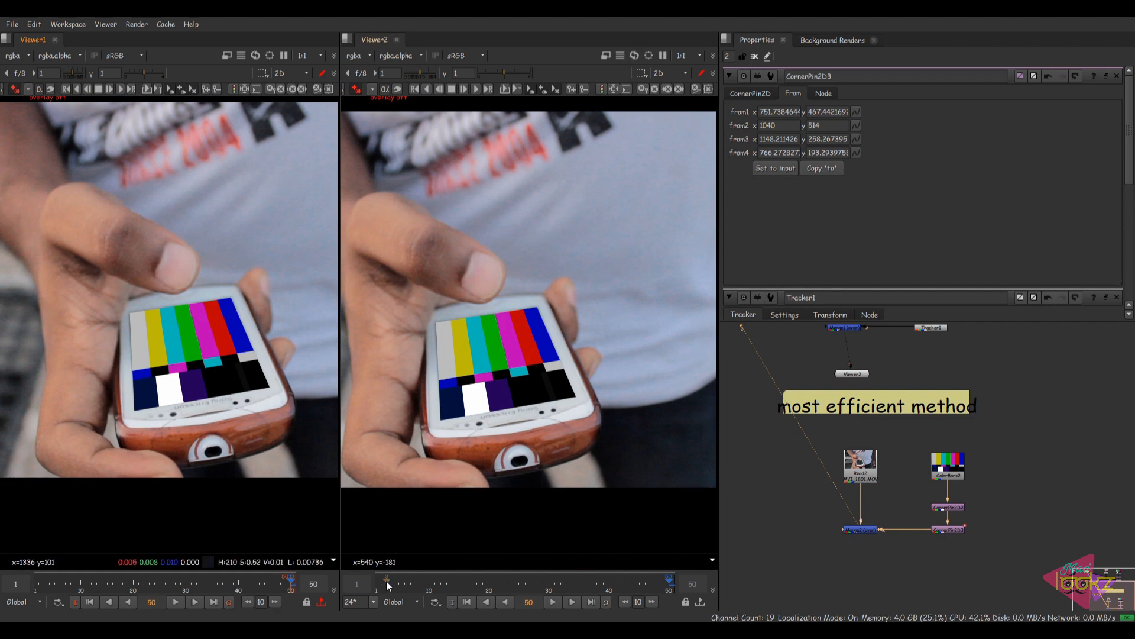
{"action": "left_click", "coordinate": [178, 602]}
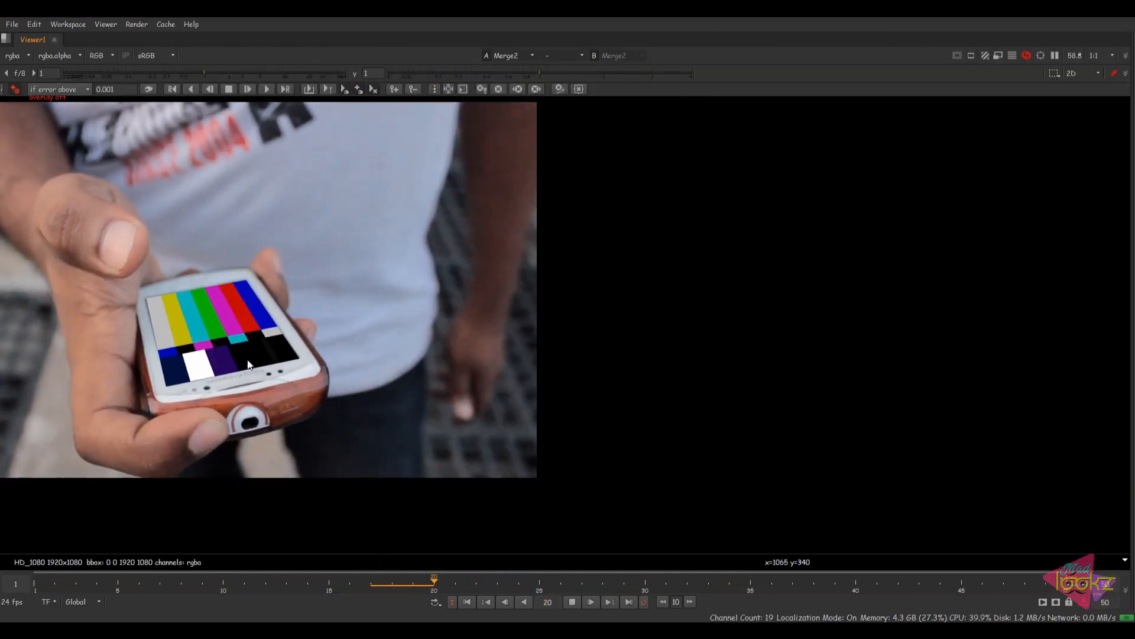
Inspect the phone screen up close in the enlarged Merge2 and Merge1 composites, and play the match-moved sequence to check the fit.
{"action": "scroll", "coordinate": [218, 346], "scroll_direction": "up", "scroll_amount": 5}
{"action": "middle_click_drag", "start_coordinate": [218, 345], "coordinate": [379, 336]}
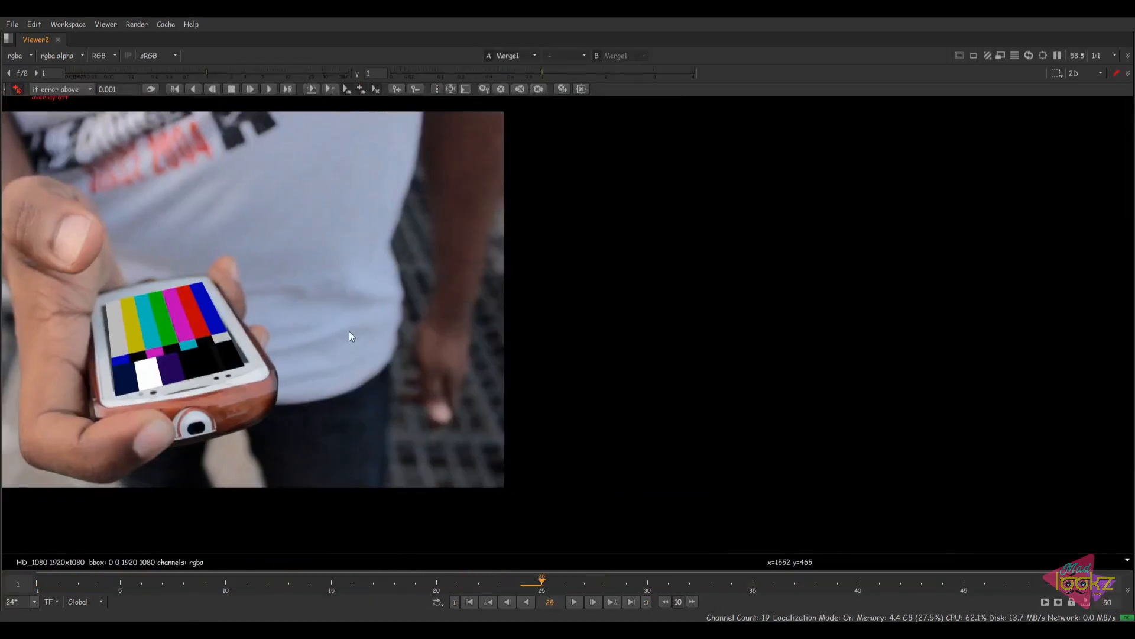
{"action": "scroll", "coordinate": [349, 331], "scroll_direction": "up", "scroll_amount": 5}
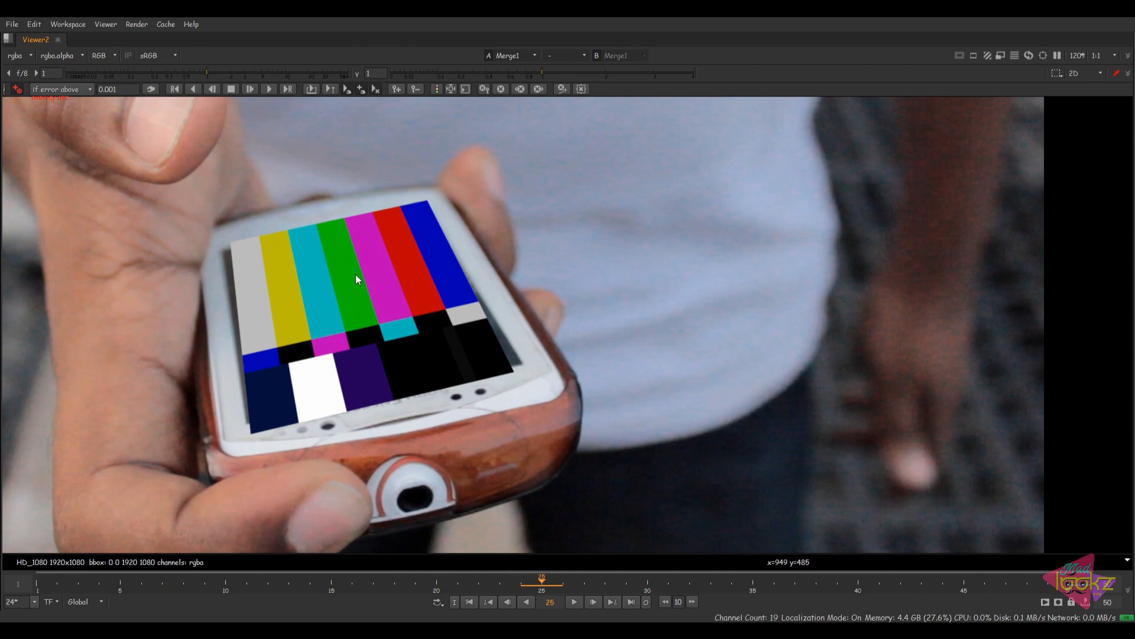
{"action": "left_click", "coordinate": [574, 601]}
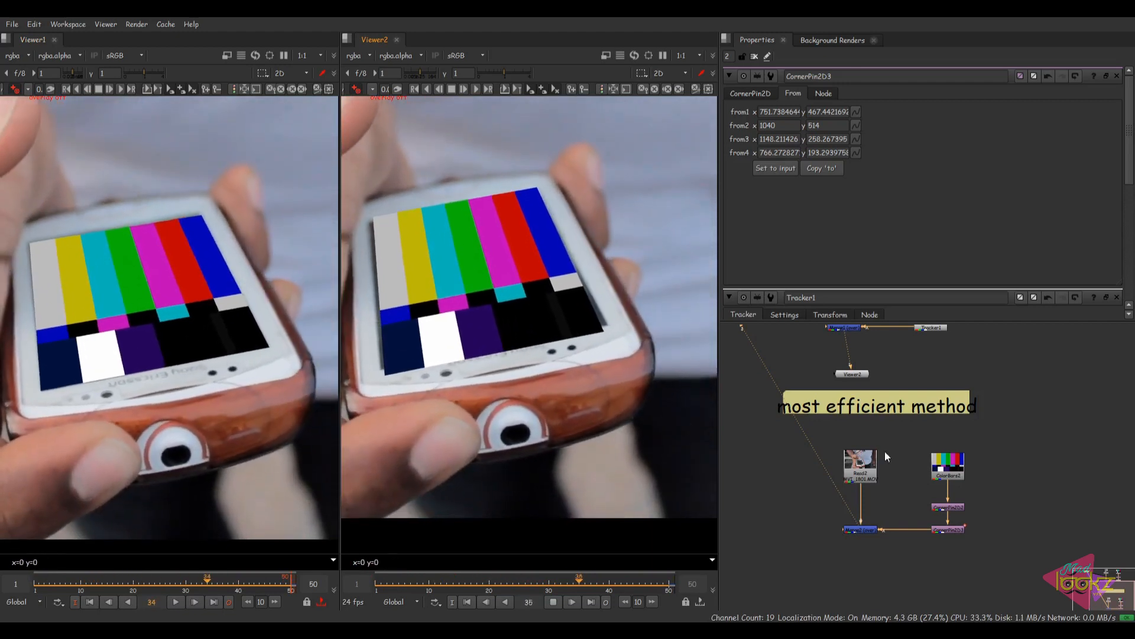
Examine the efficient method's CornerPin2D nodes and open the Tracker1 properties to compare the two setups.
{"action": "scroll", "coordinate": [875, 484], "scroll_direction": "up", "scroll_amount": 5}
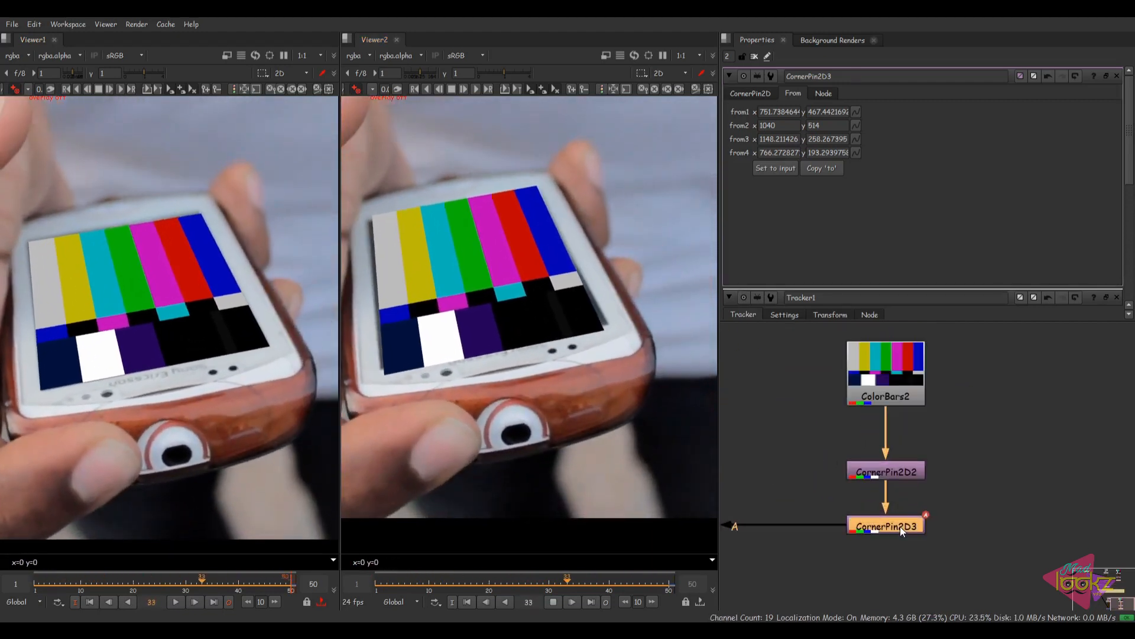
{"action": "scroll", "coordinate": [900, 526], "scroll_direction": "down", "scroll_amount": 6}
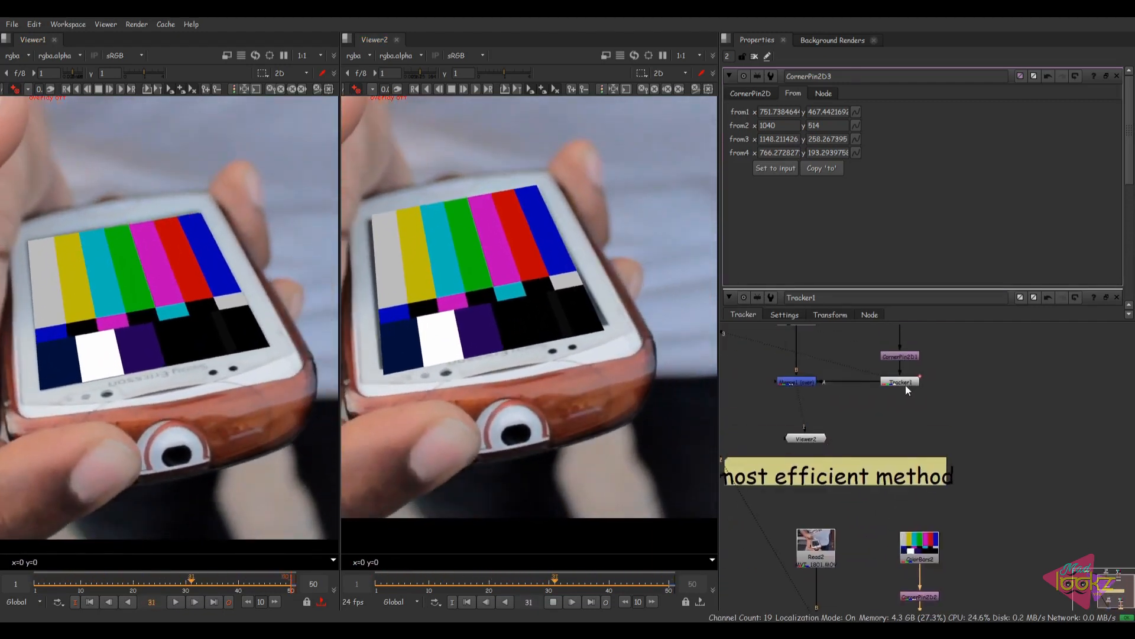
{"action": "double_click", "coordinate": [905, 382]}
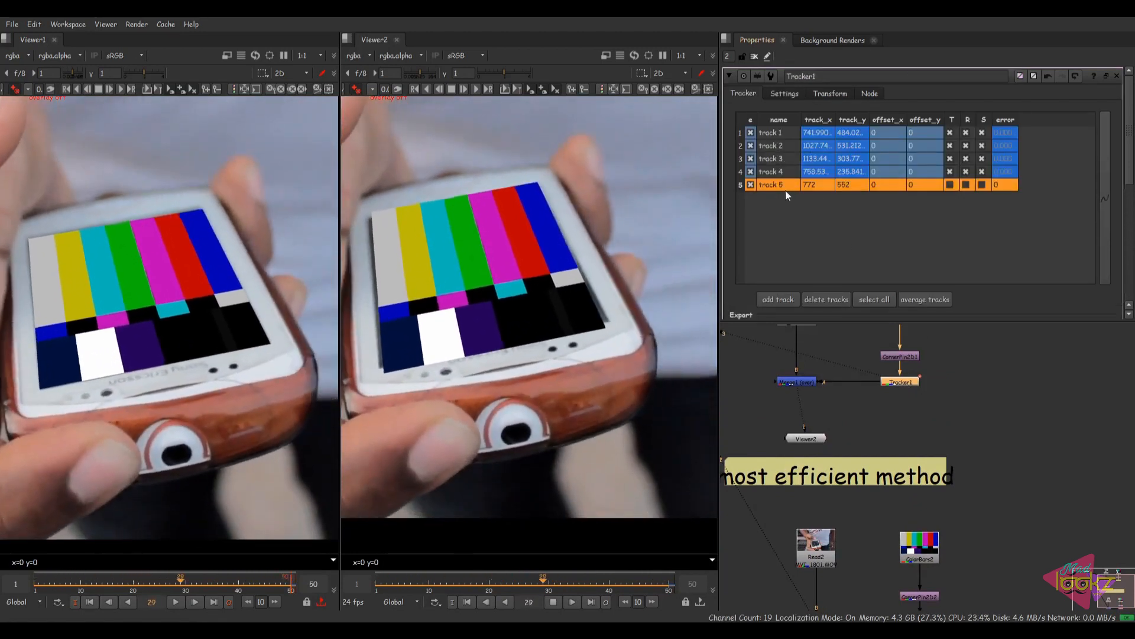
{"action": "middle_click_drag", "start_coordinate": [868, 519], "coordinate": [826, 390]}
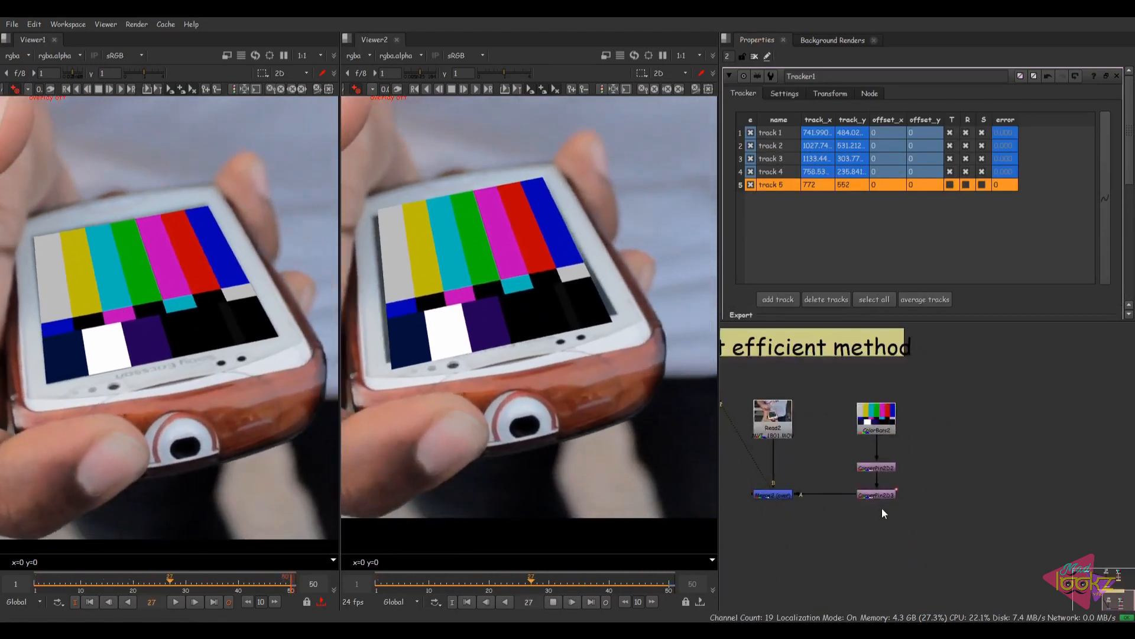